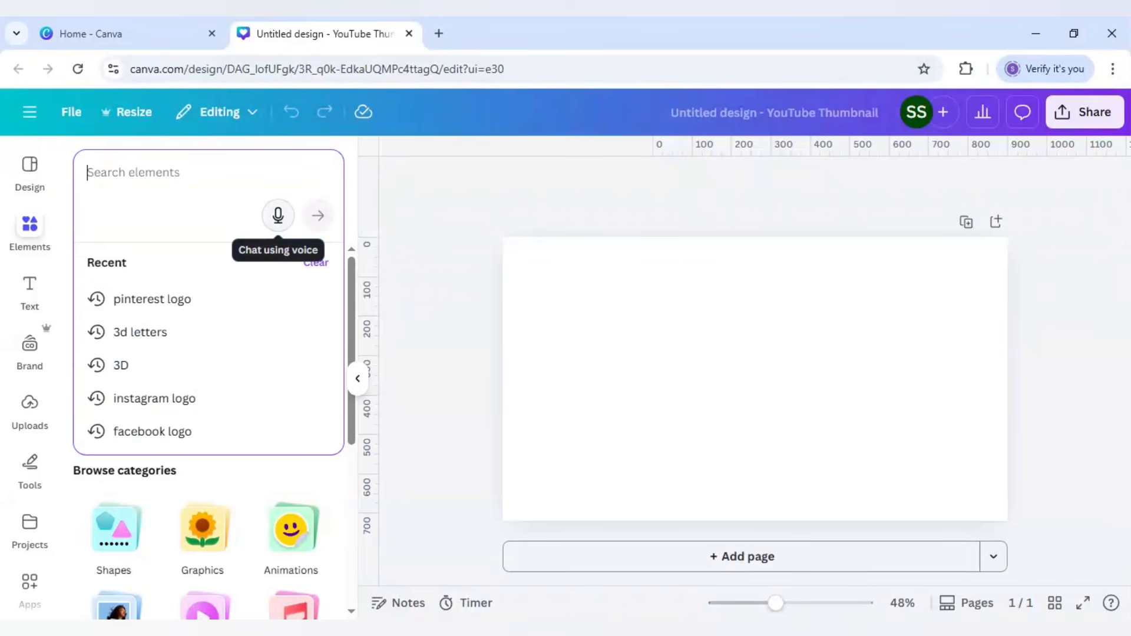
Search the elements for "facebook logo", add the round blue logo and place it in the page's upper-left area
type("facebook logo")
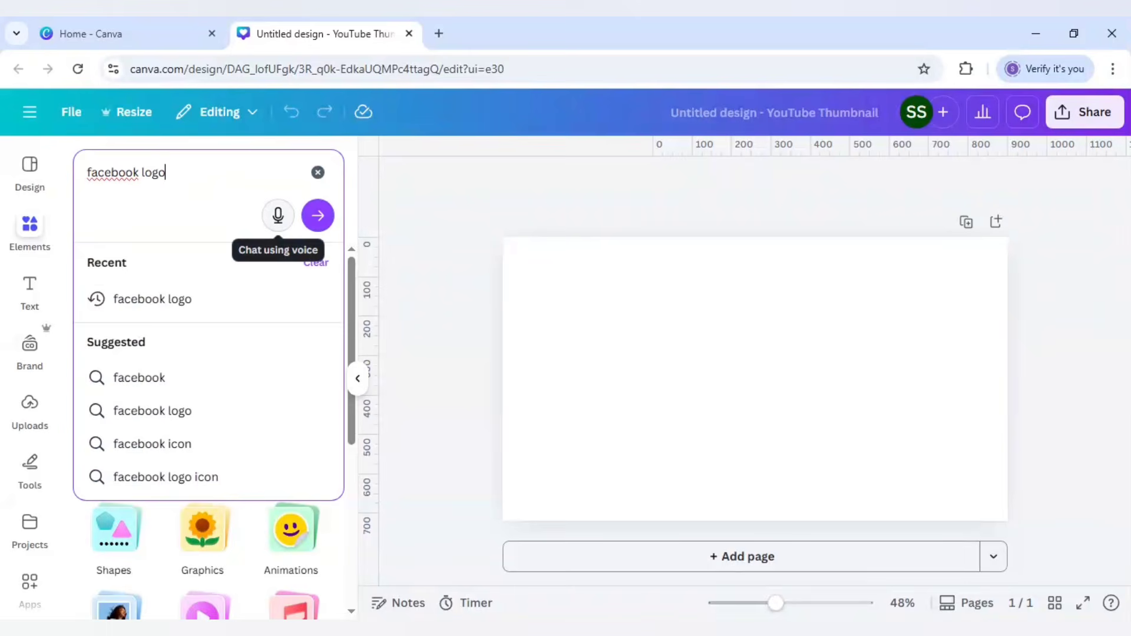
key("Return")
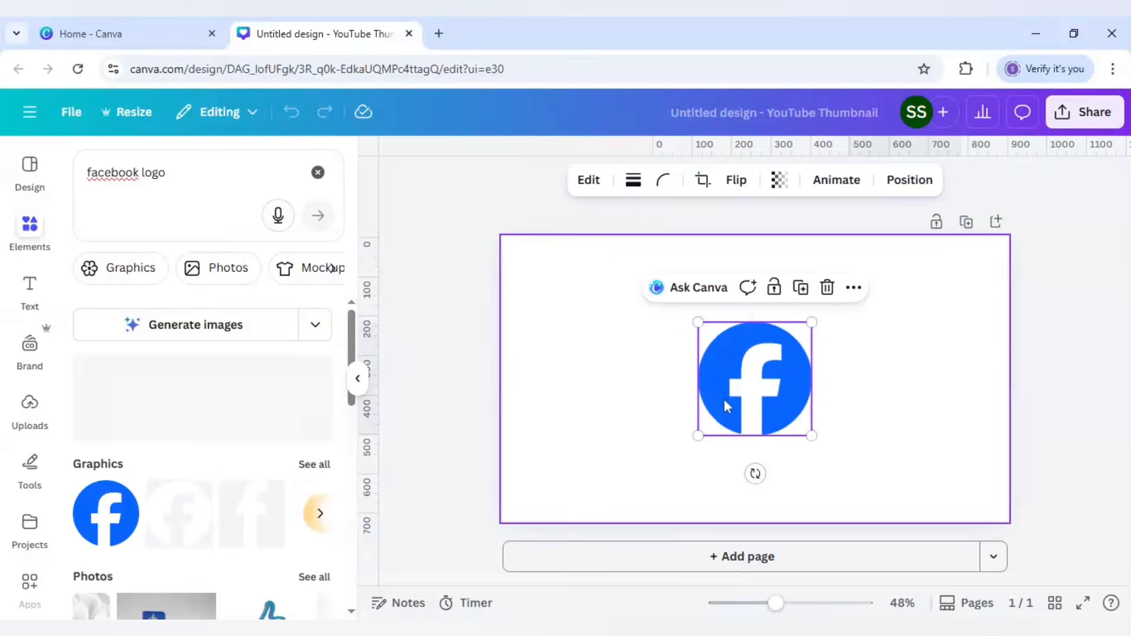
left_click_drag(748, 380, 574, 325)
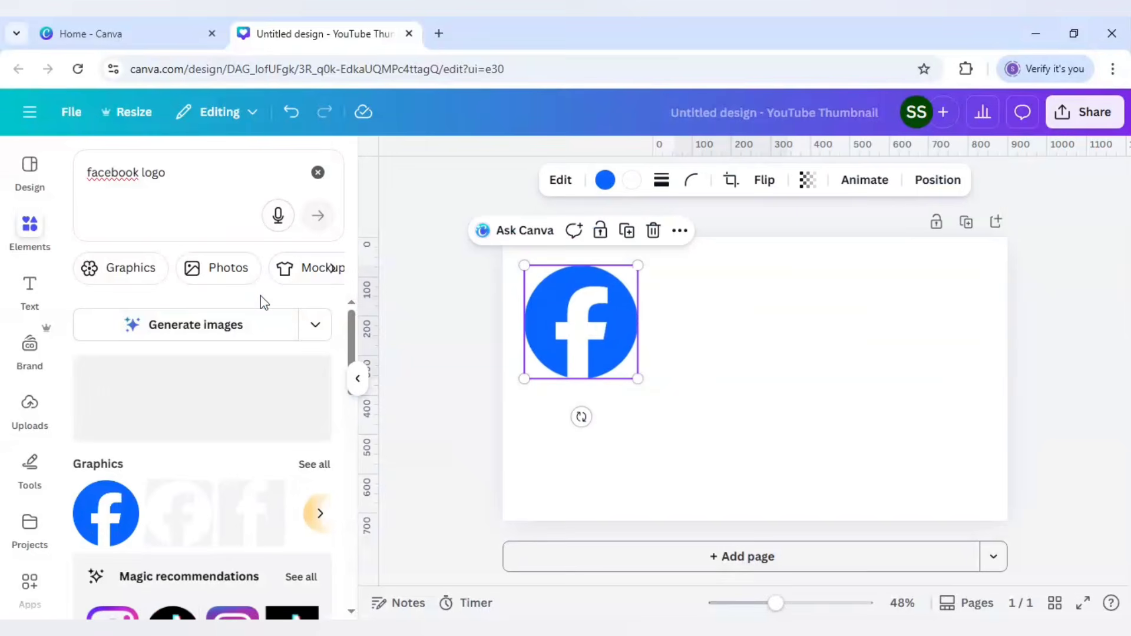
Search the elements for "instagram logo", add the gradient logo and shrink it to about the Facebook logo's size beside it
left_click(189, 171)
left_click_drag(139, 172, 52, 193)
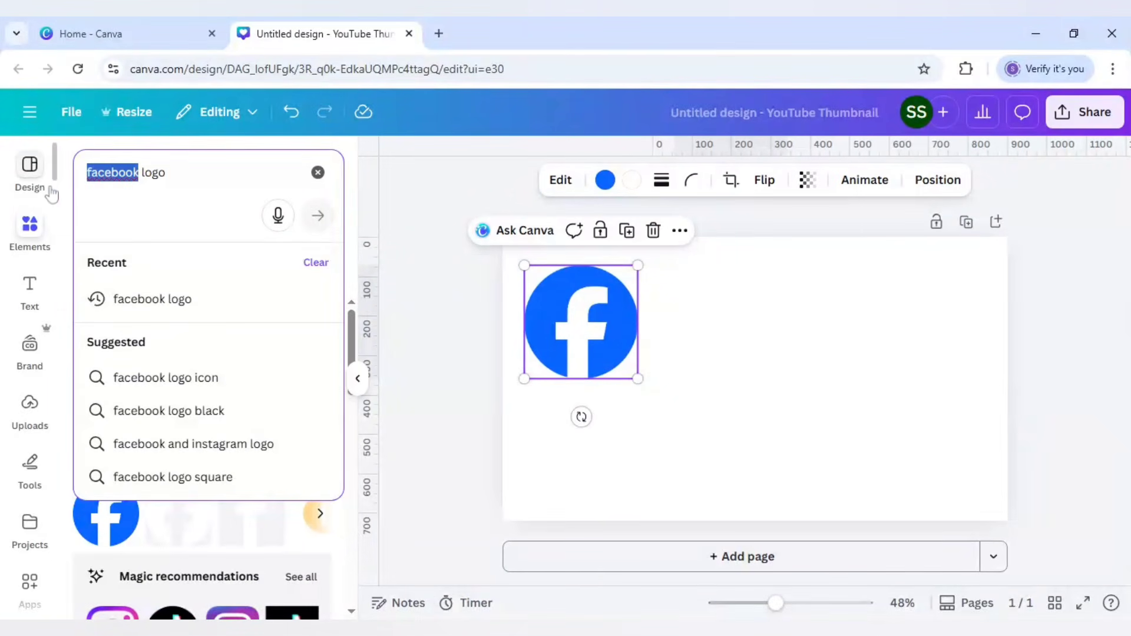
type("instagram")
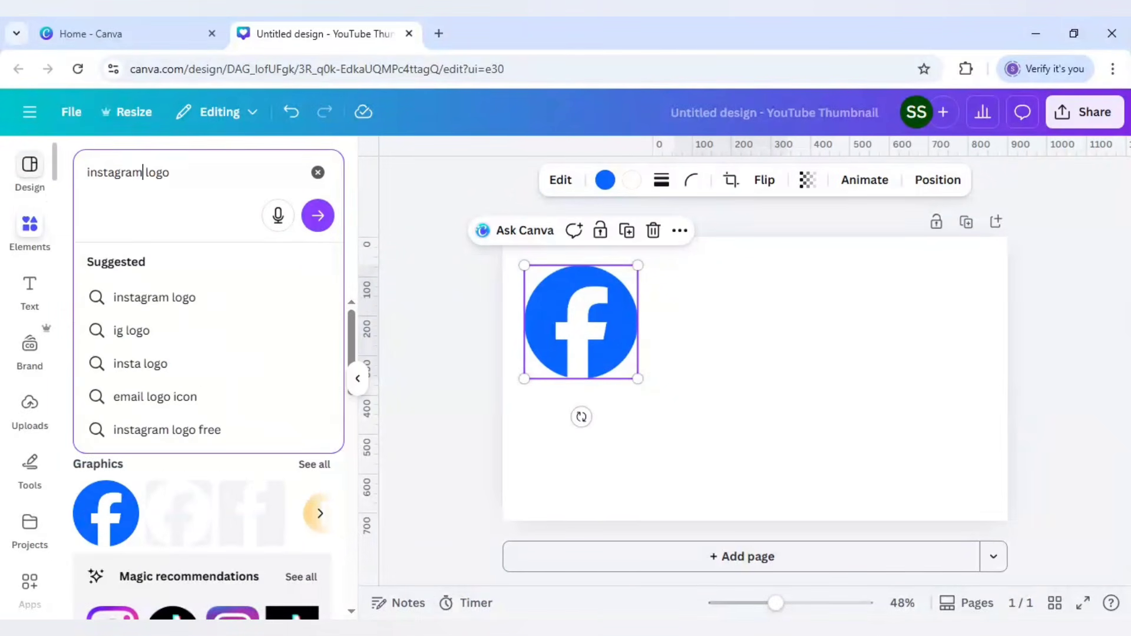
key("Return")
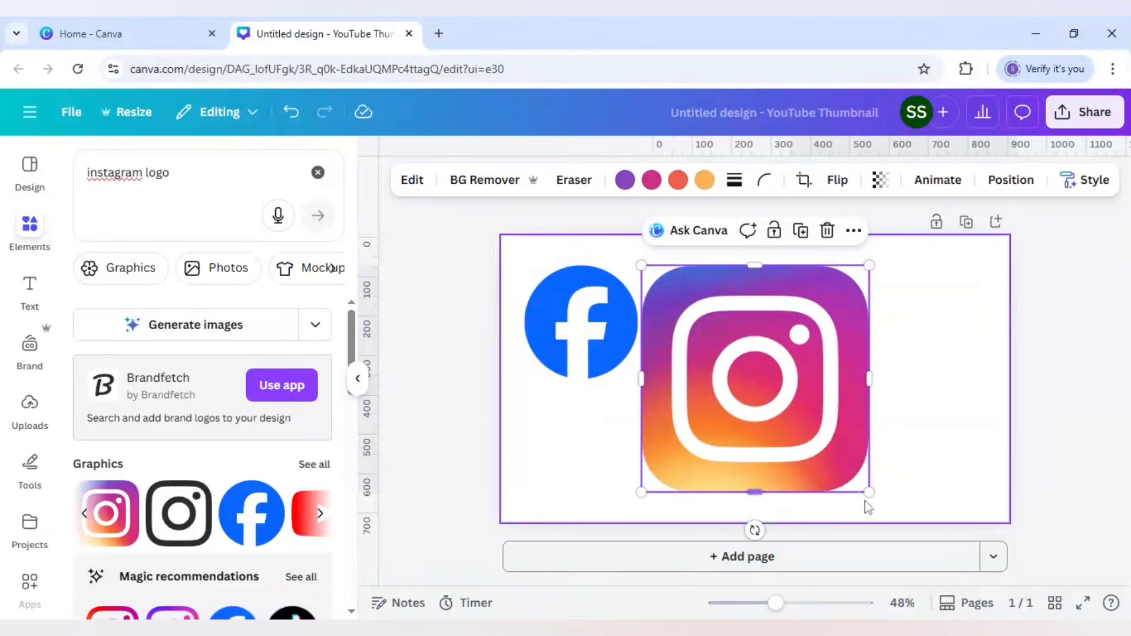
left_click_drag(868, 492, 747, 370)
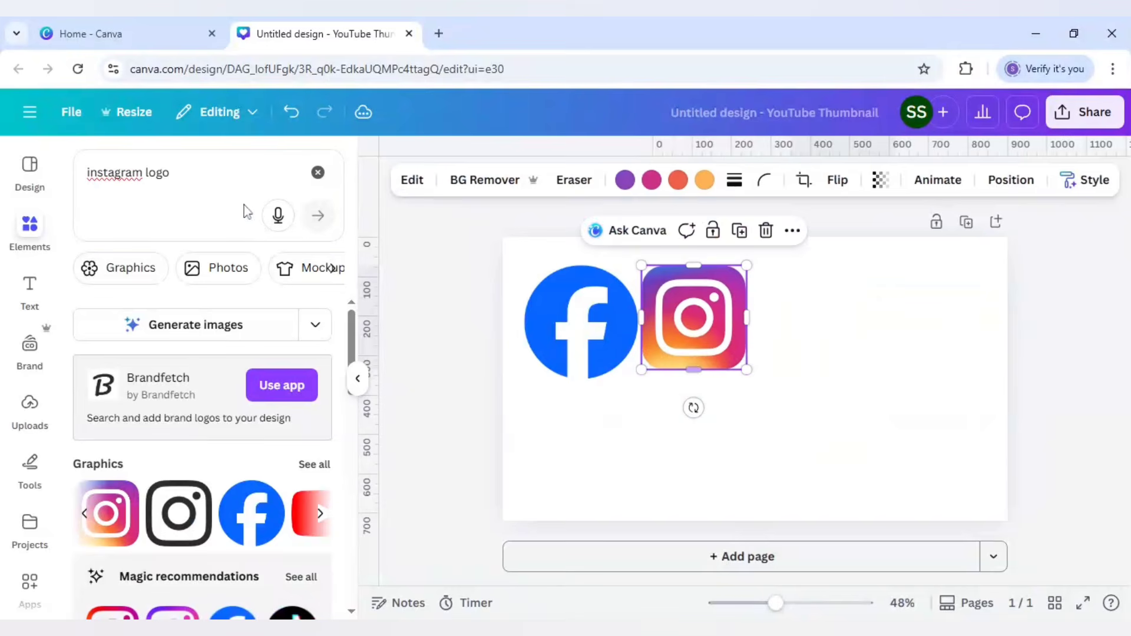
Search the elements for "youtube logo" and add the red play-button graphic to the page
double_click(114, 173)
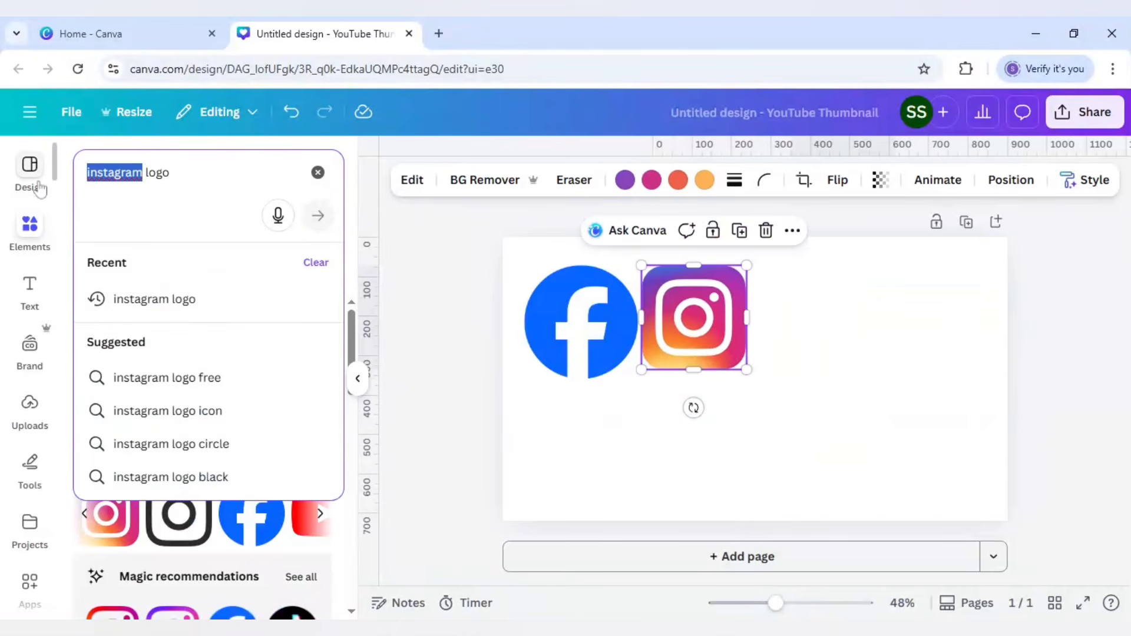
type("youtube")
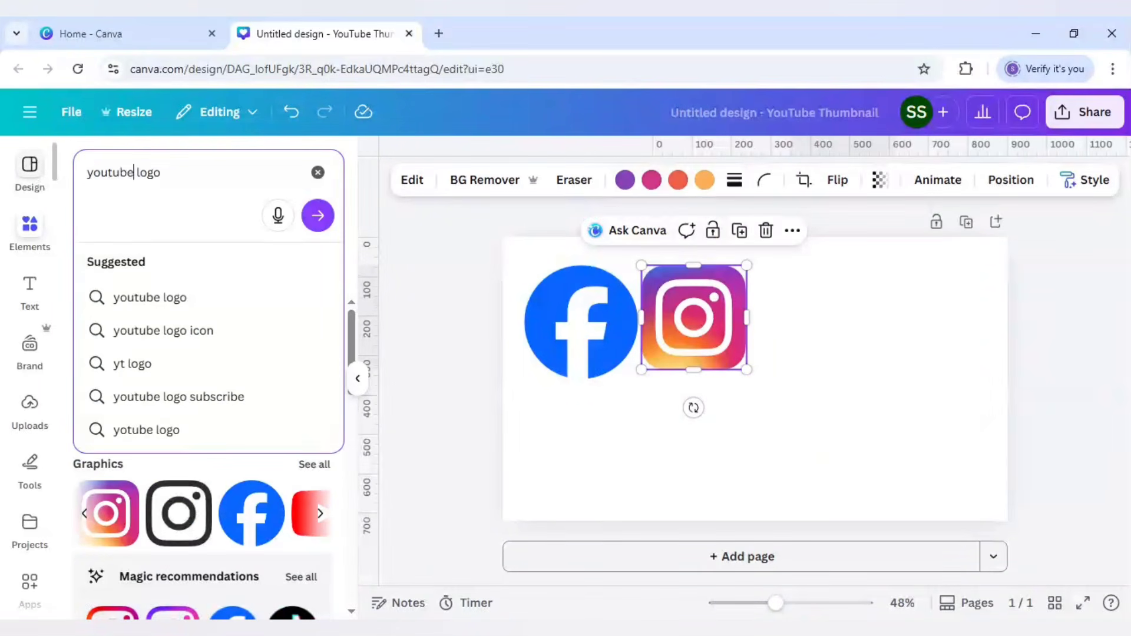
key("Return")
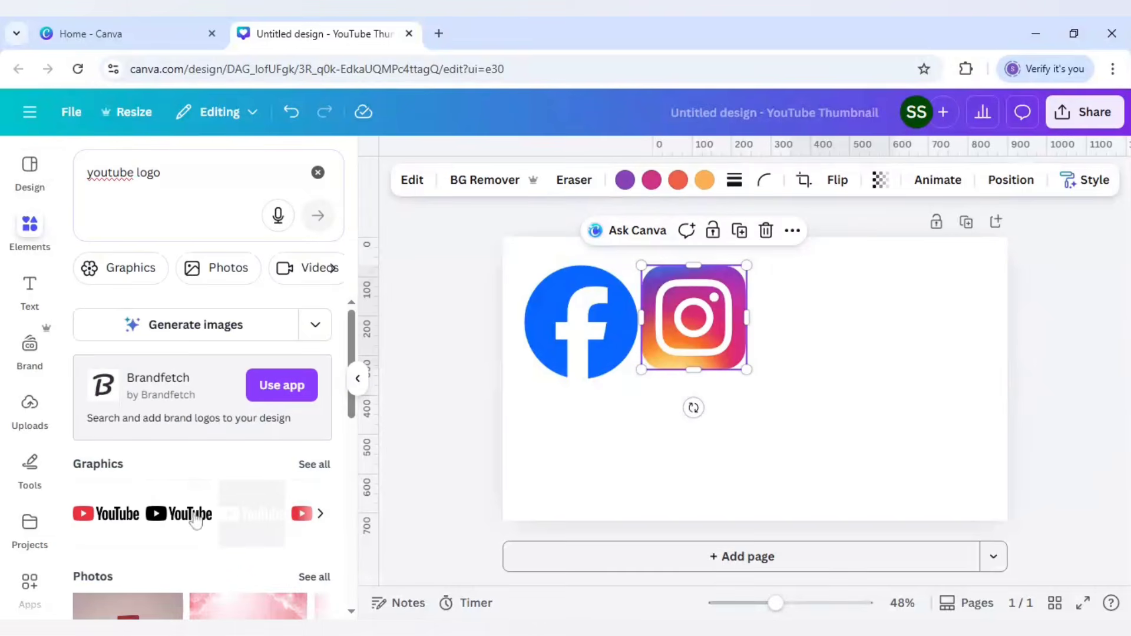
left_click(313, 465)
left_click(193, 582)
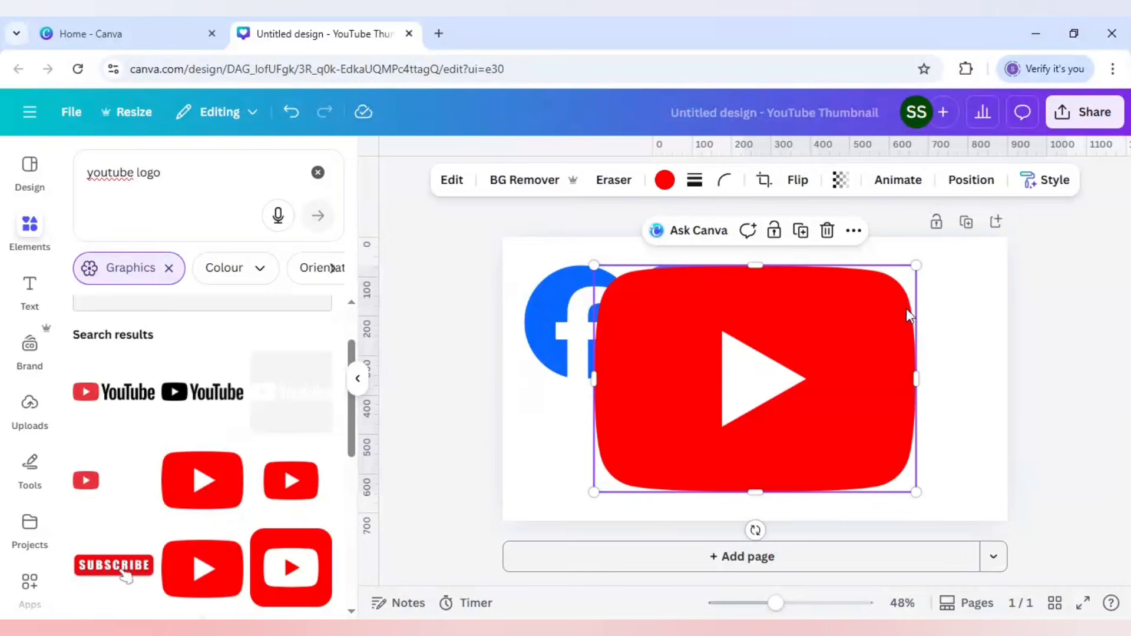
Shrink the YouTube logo to about the Facebook logo's width and place it directly below that logo
left_click_drag(916, 266, 755, 380)
left_click_drag(657, 452, 575, 466)
left_click_drag(677, 392, 636, 417)
left_click_drag(579, 453, 579, 443)
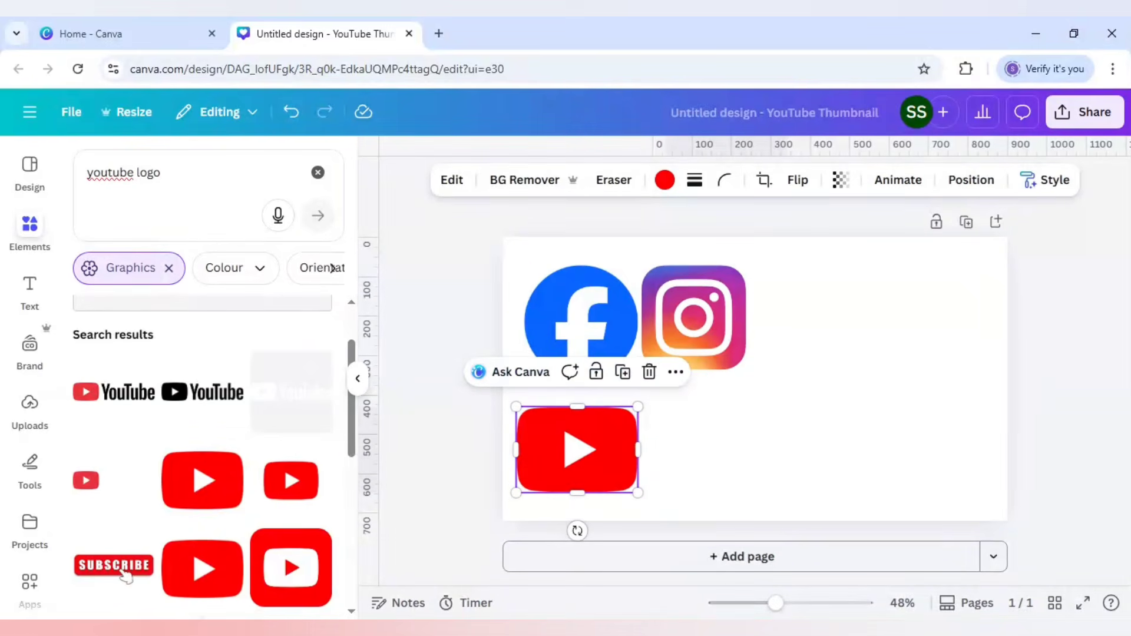
Search the elements for "pinterest logo" and add the round red logo to the page
left_click_drag(135, 175, 17, 187)
type("pin")
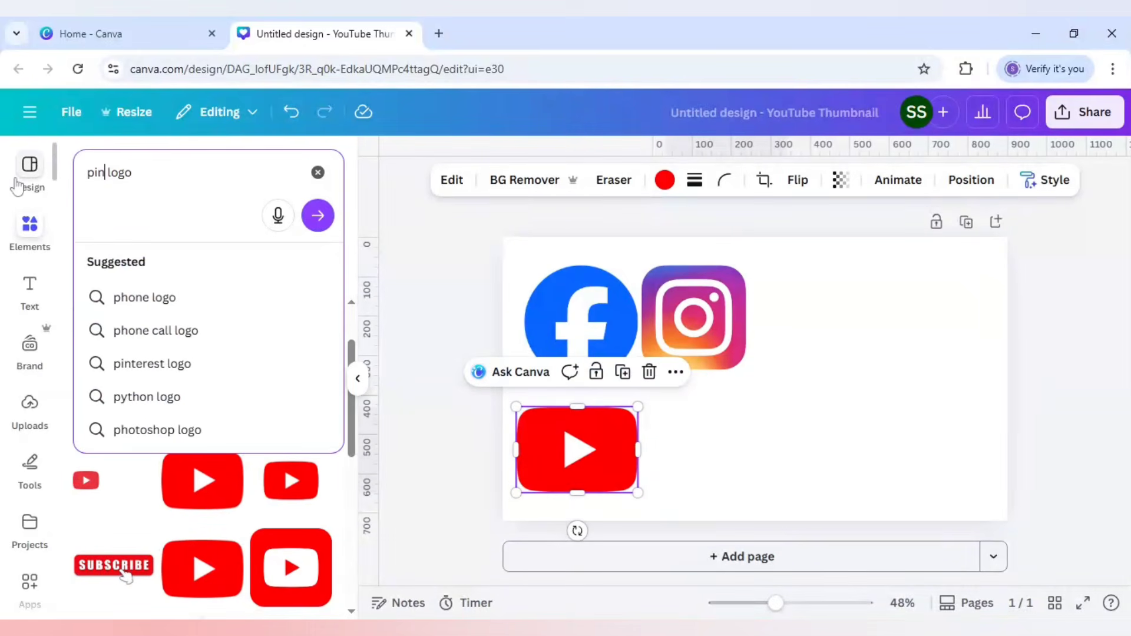
type("terest")
key("Return")
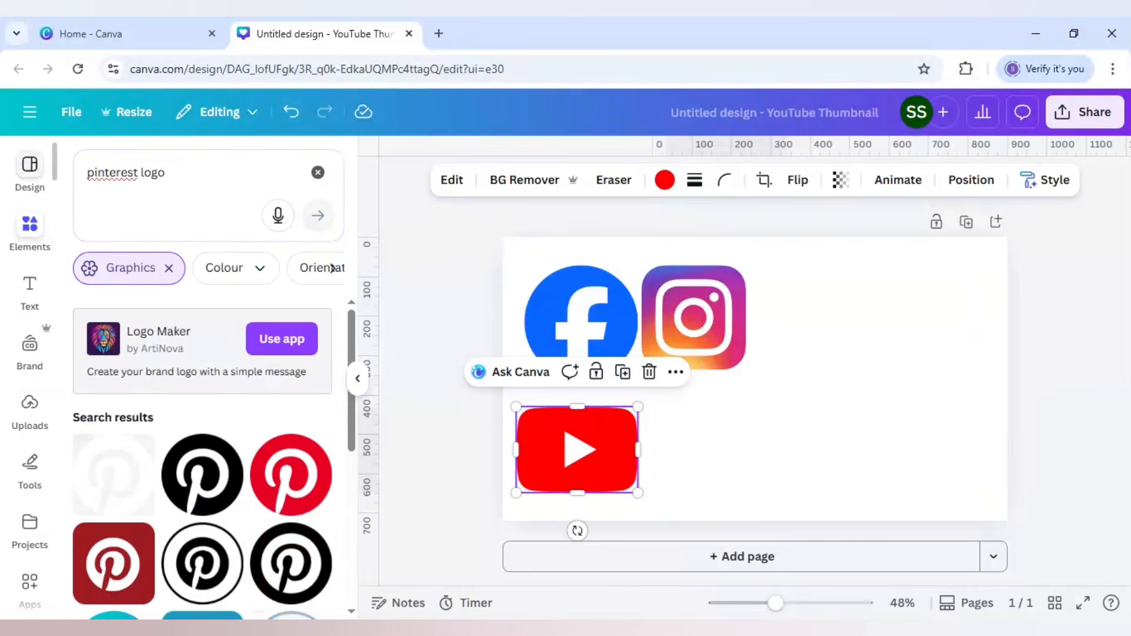
left_click(313, 454)
Place the Pinterest logo below the Instagram logo and shrink it slightly to fit beside the YouTube logo
left_click_drag(736, 367, 700, 431)
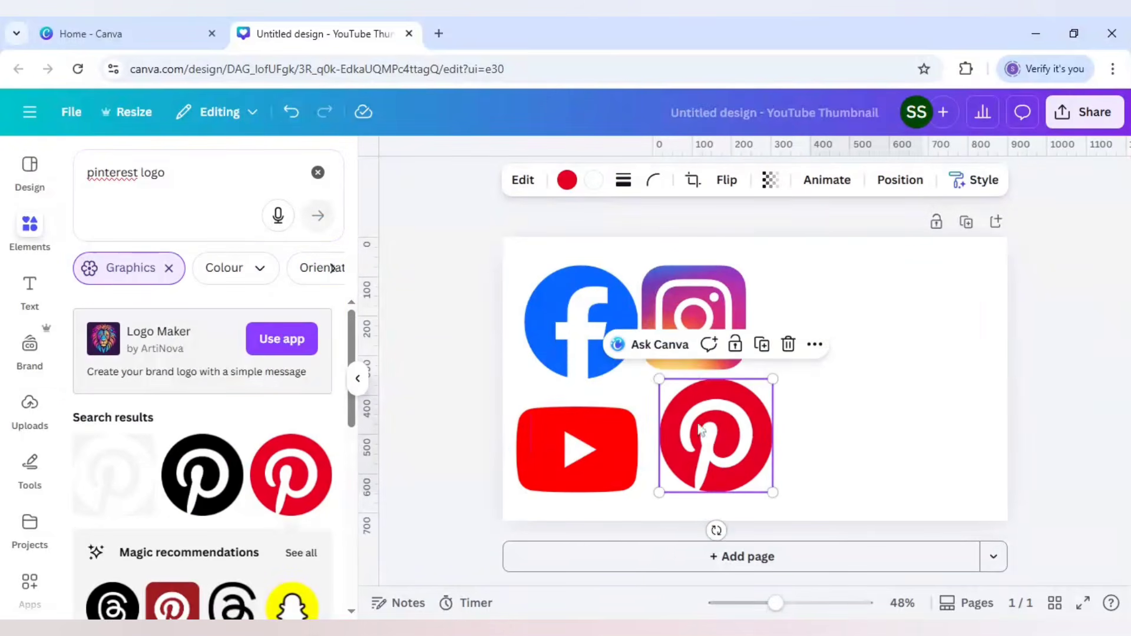
left_click_drag(660, 380, 684, 406)
left_click(675, 389)
Duplicate all four logos together and place the copies on the empty right half of the page
left_click(598, 303)
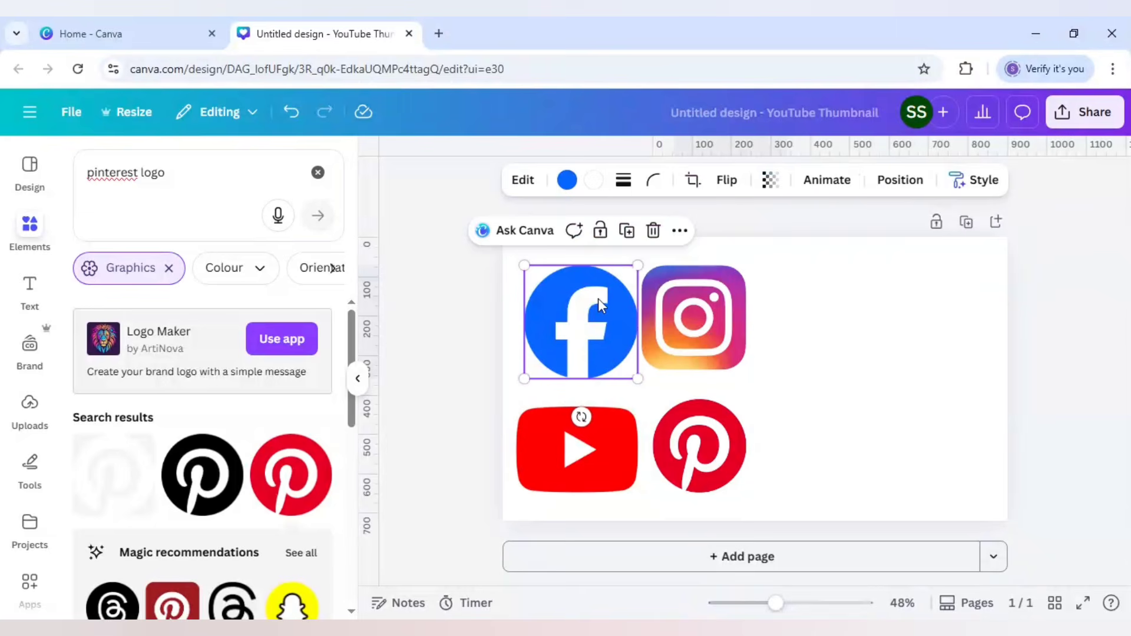
key("ctrl+a")
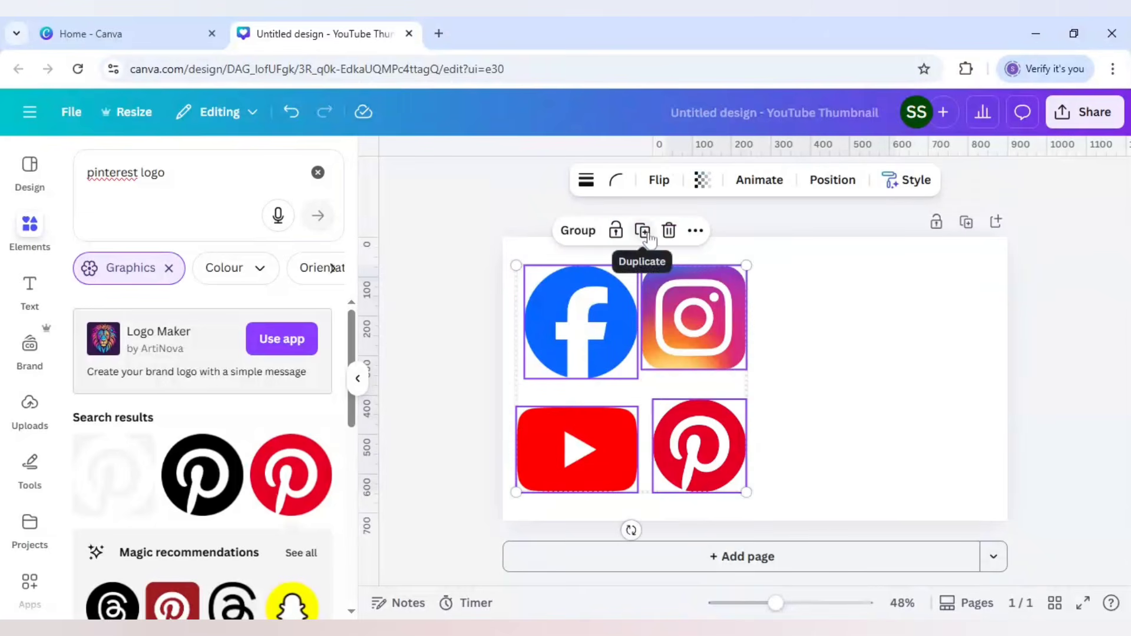
left_click(643, 230)
left_click_drag(628, 336, 860, 329)
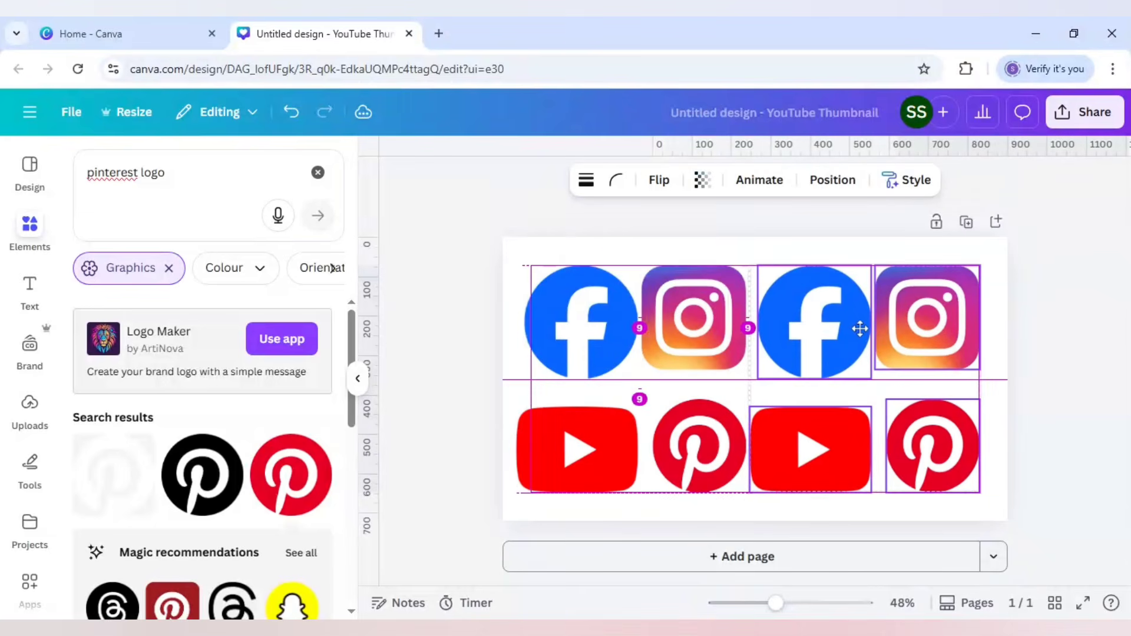
left_click(1048, 366)
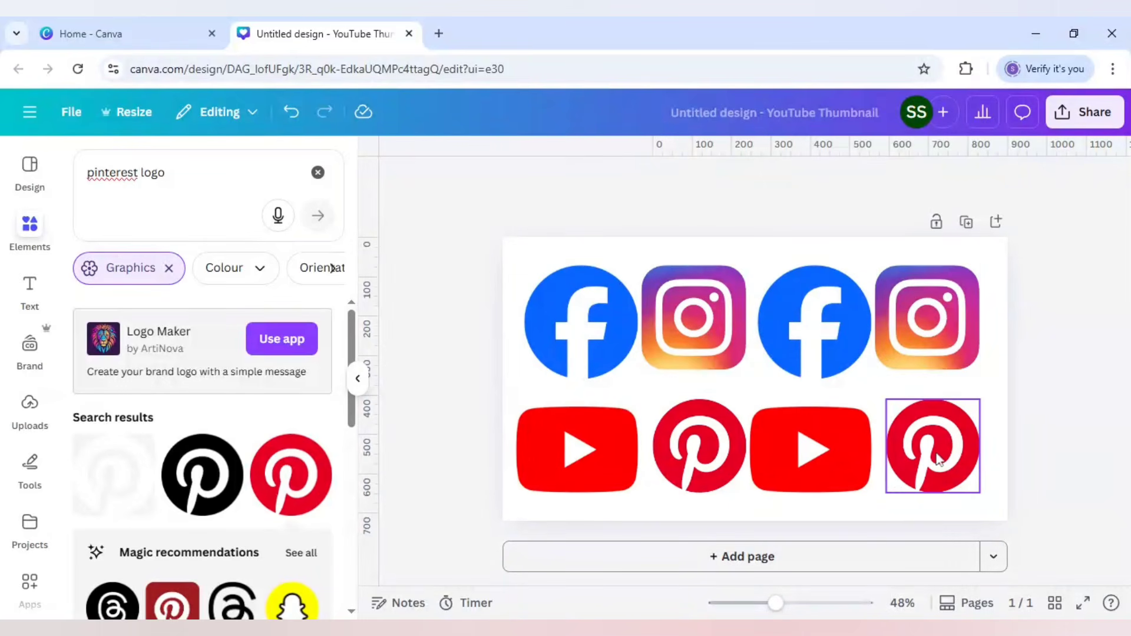
Apply the realistic 3D Art style from Style Match to the duplicated Facebook logo
left_click(831, 339)
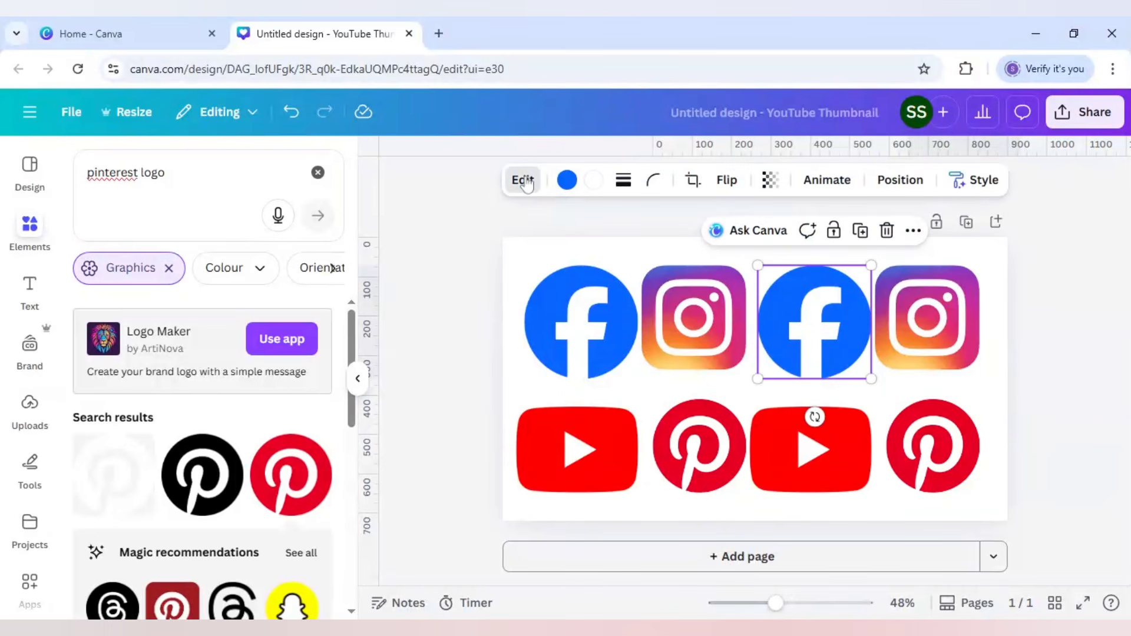
left_click(522, 180)
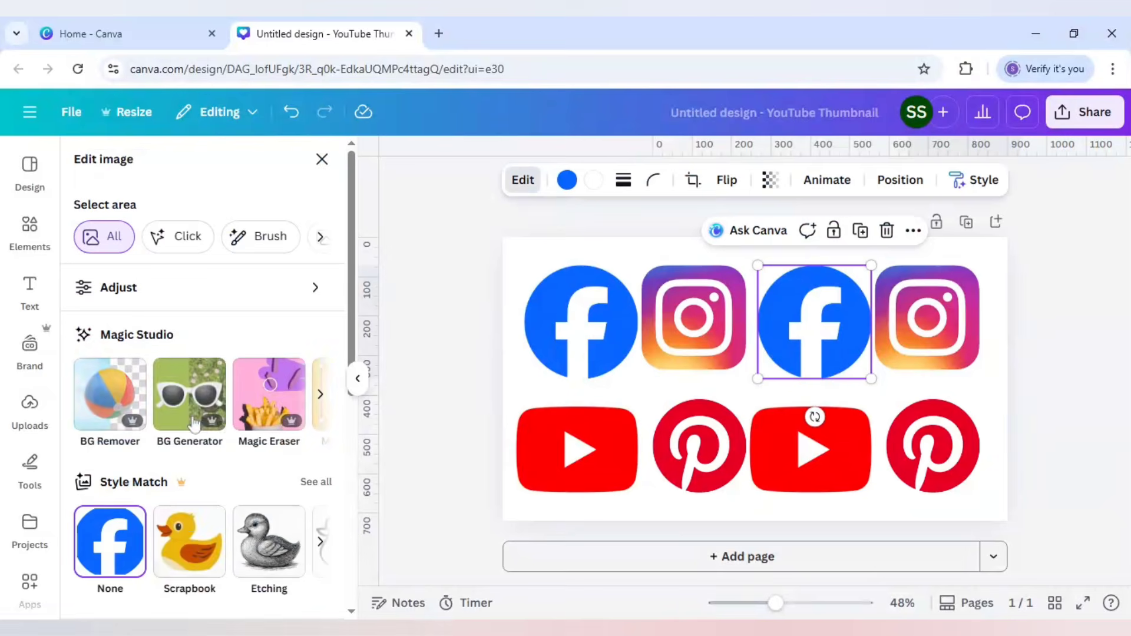
scroll(136, 412, "down", 1)
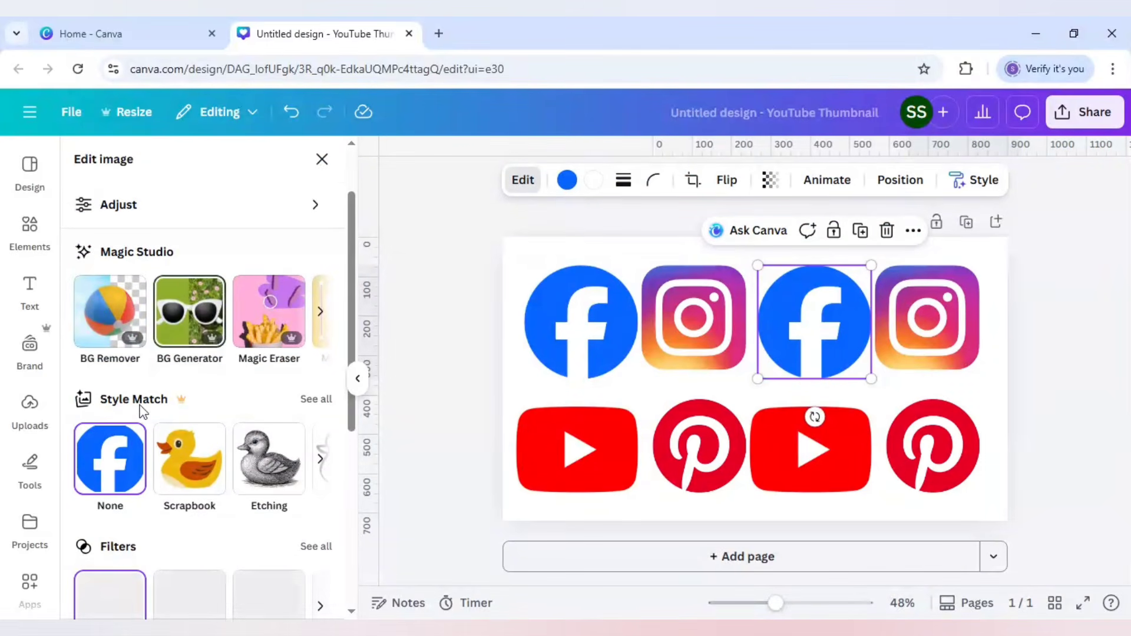
left_click(313, 400)
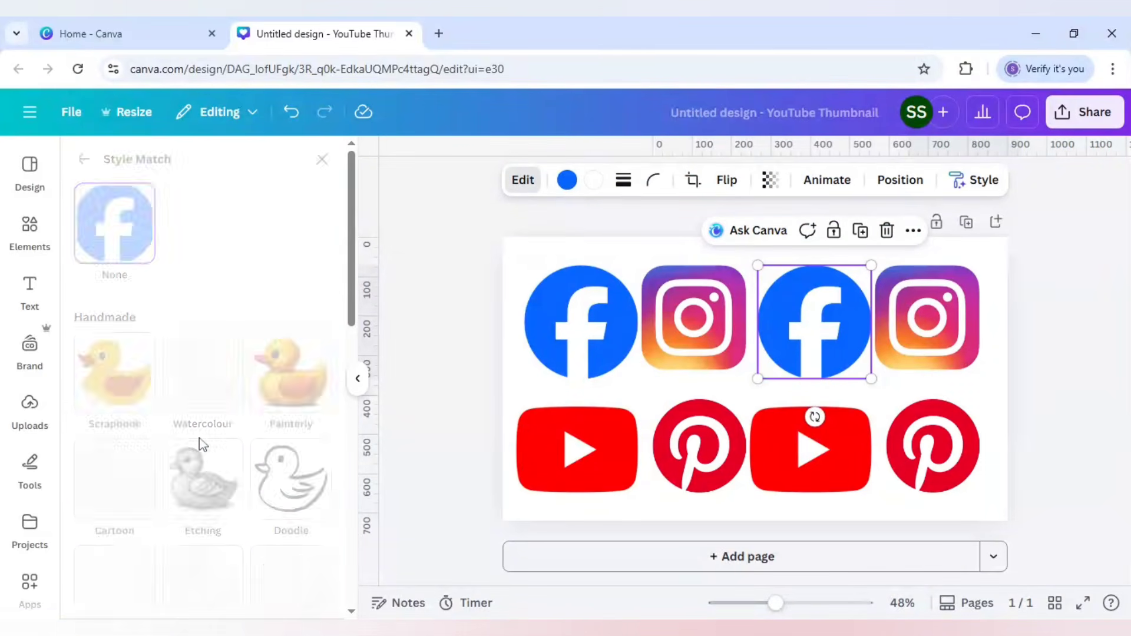
scroll(201, 445, "down", 10)
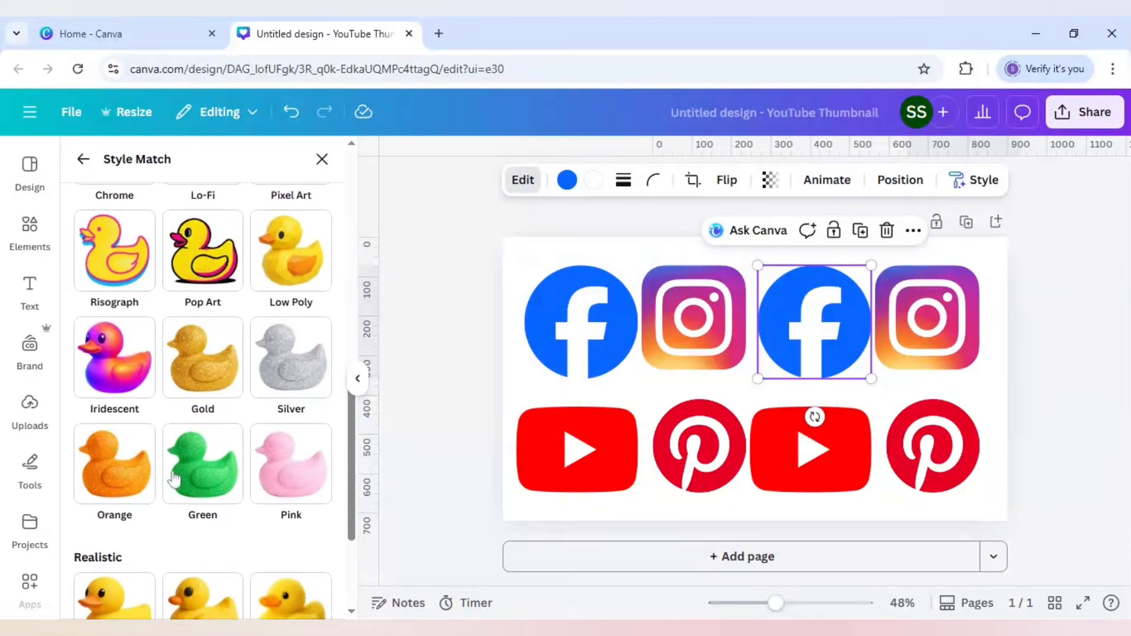
scroll(174, 480, "down", 3)
left_click(127, 473)
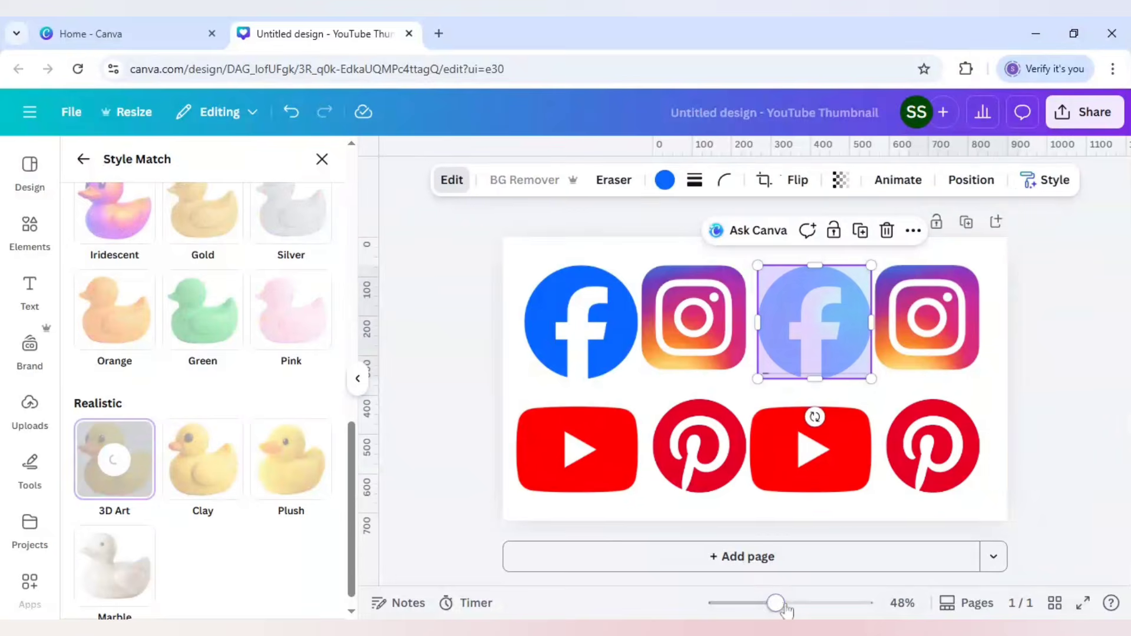
left_click_drag(794, 611, 809, 610)
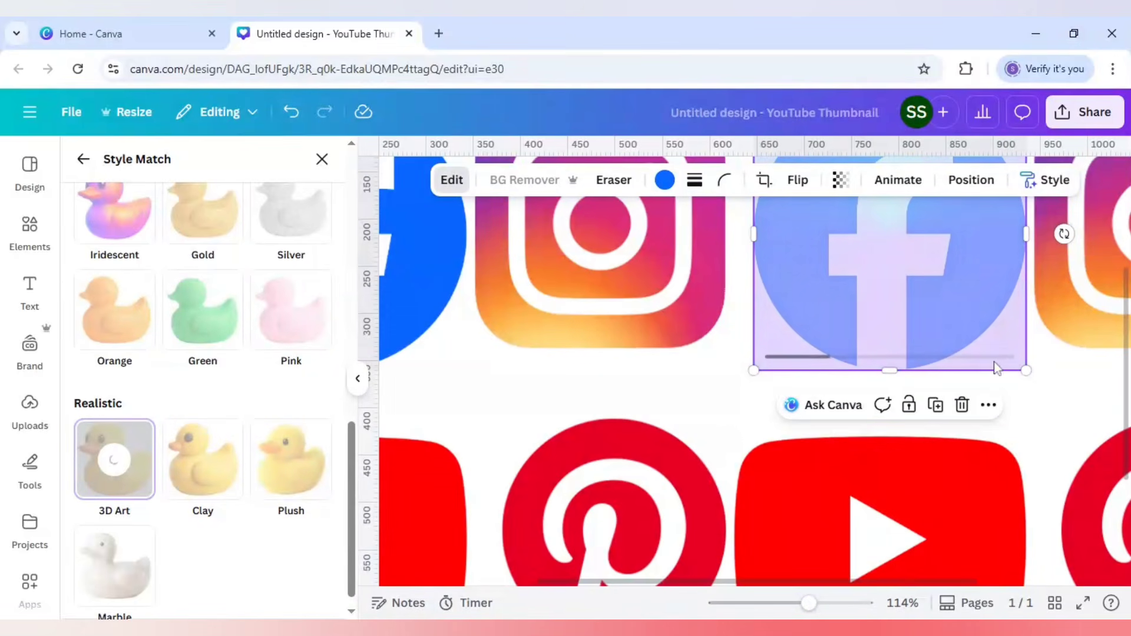
left_click_drag(809, 602, 780, 604)
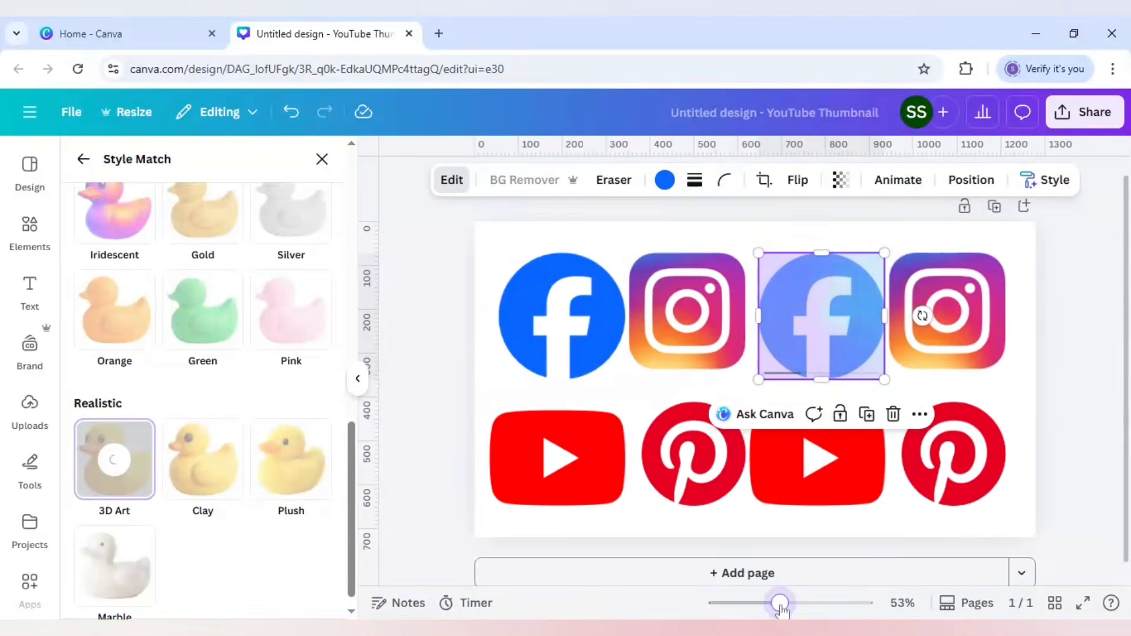
left_click(1026, 407)
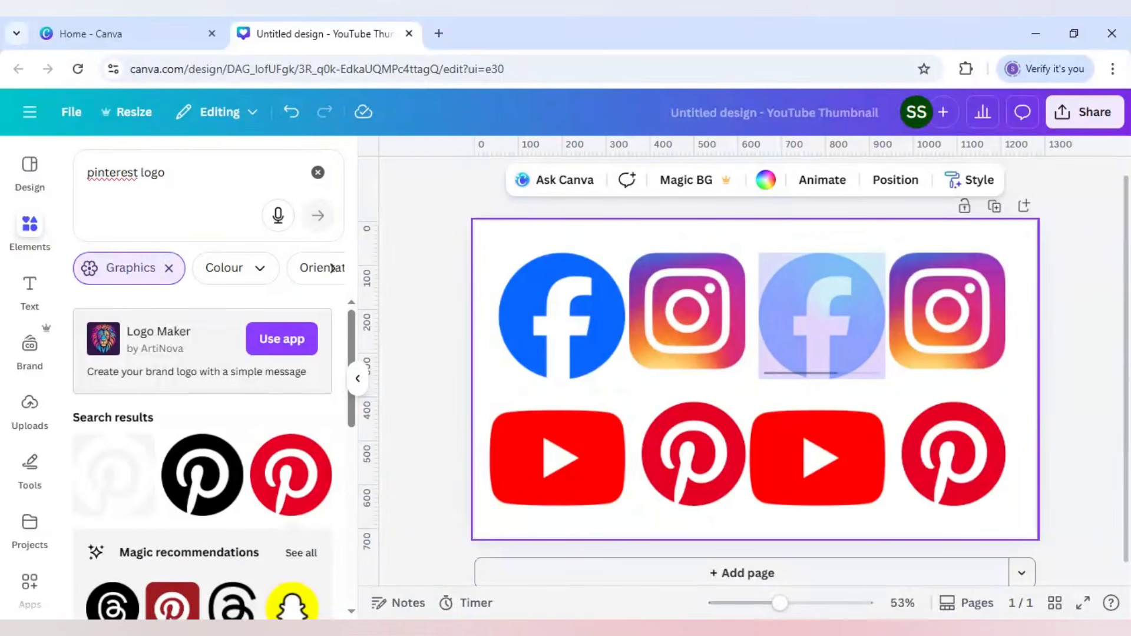
Apply the realistic 3D Art style from Style Match to the duplicated Instagram logo
left_click(942, 327)
left_click(474, 184)
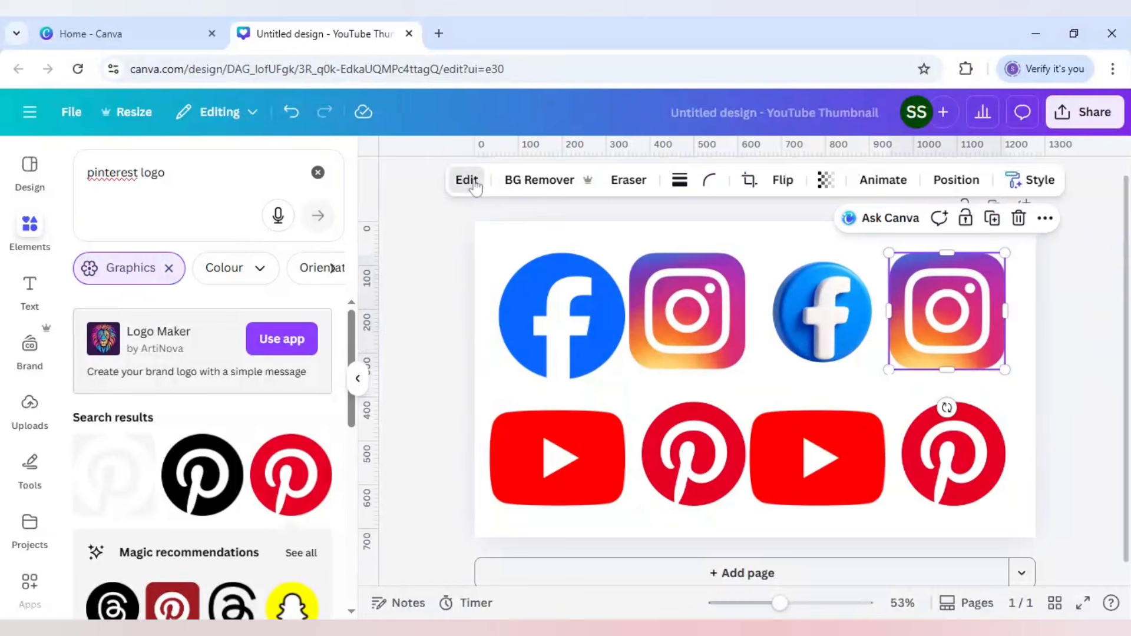
scroll(300, 350, "down", 2)
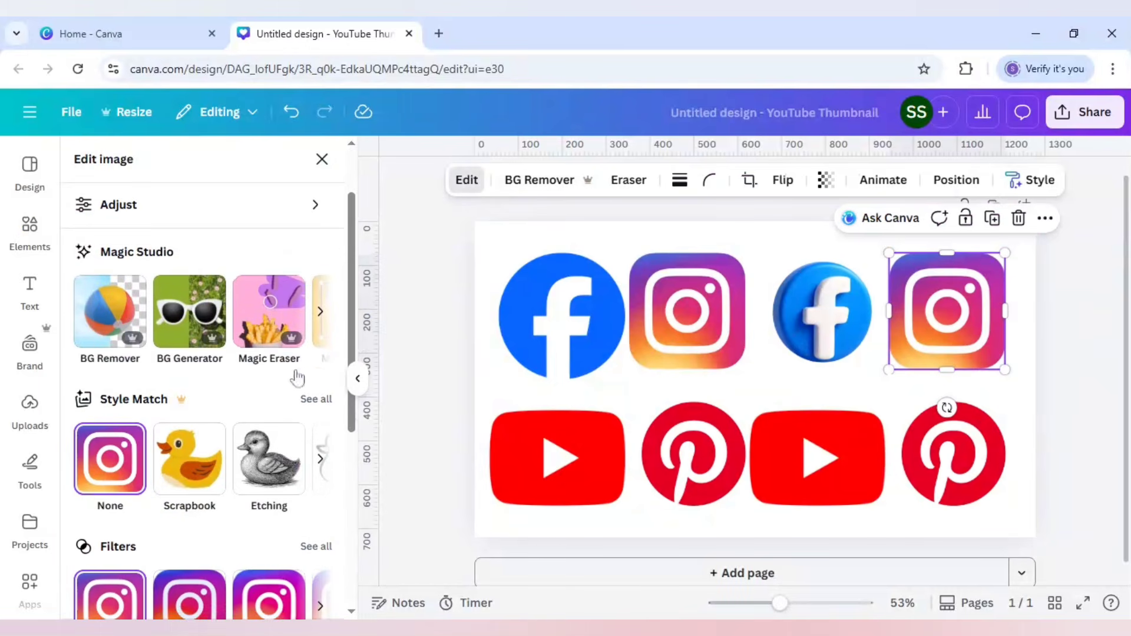
left_click(316, 399)
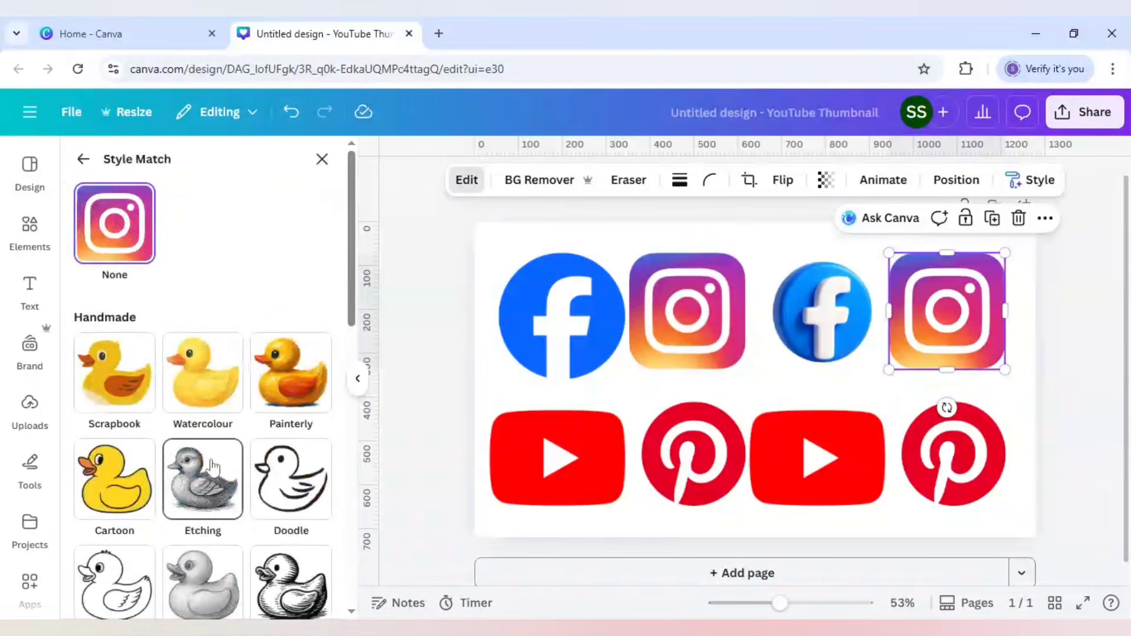
scroll(177, 501, "down", 6)
scroll(135, 541, "down", 3)
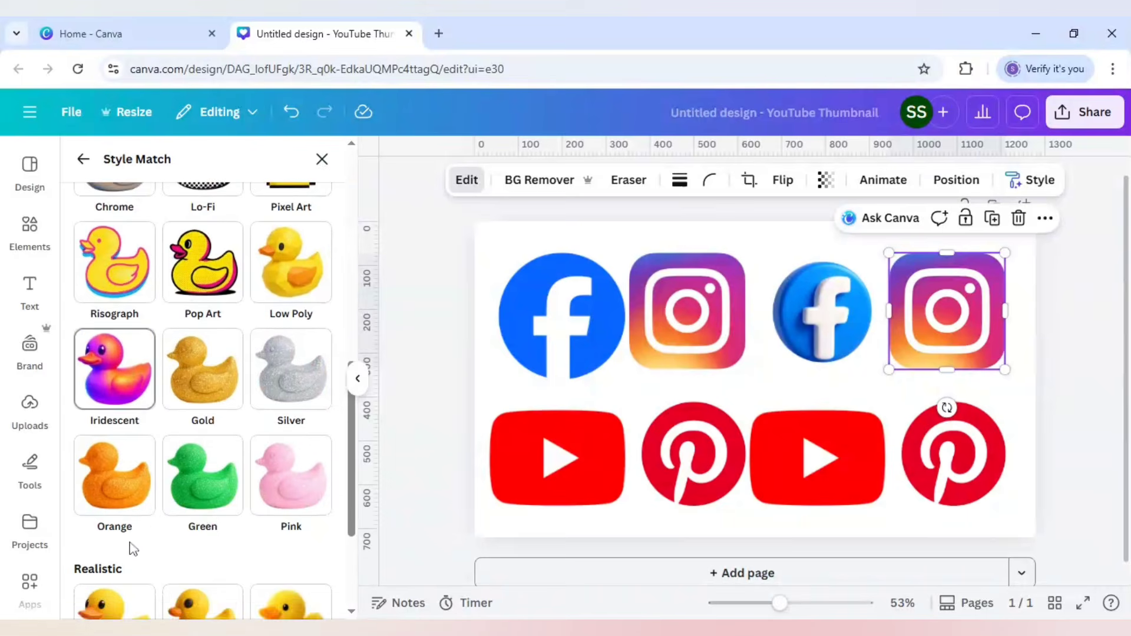
left_click(126, 489)
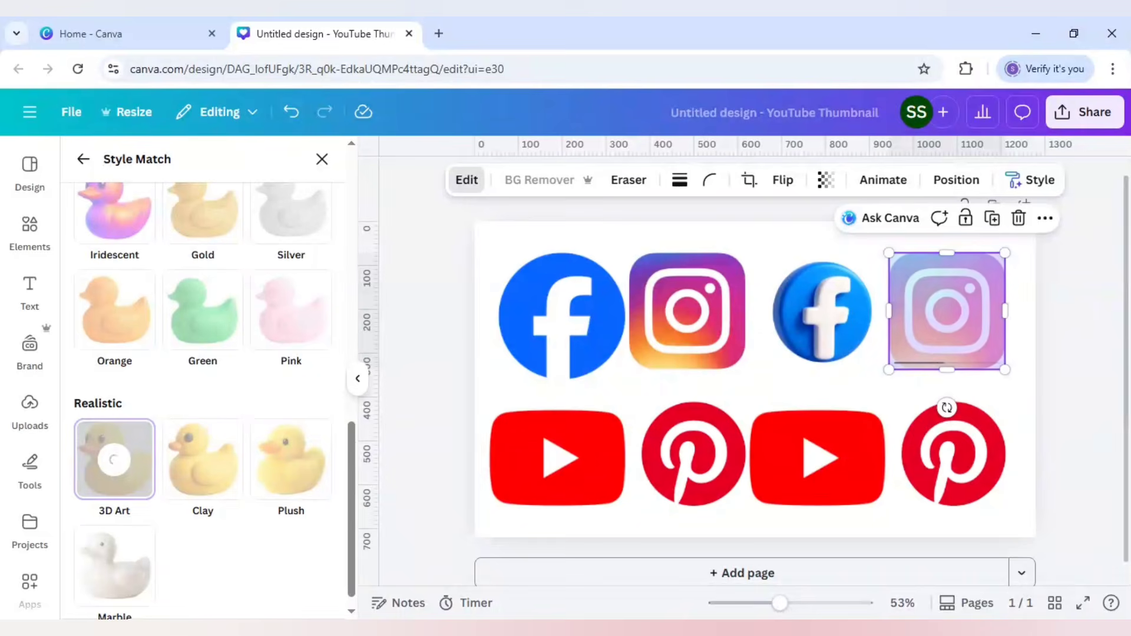
left_click(1018, 394)
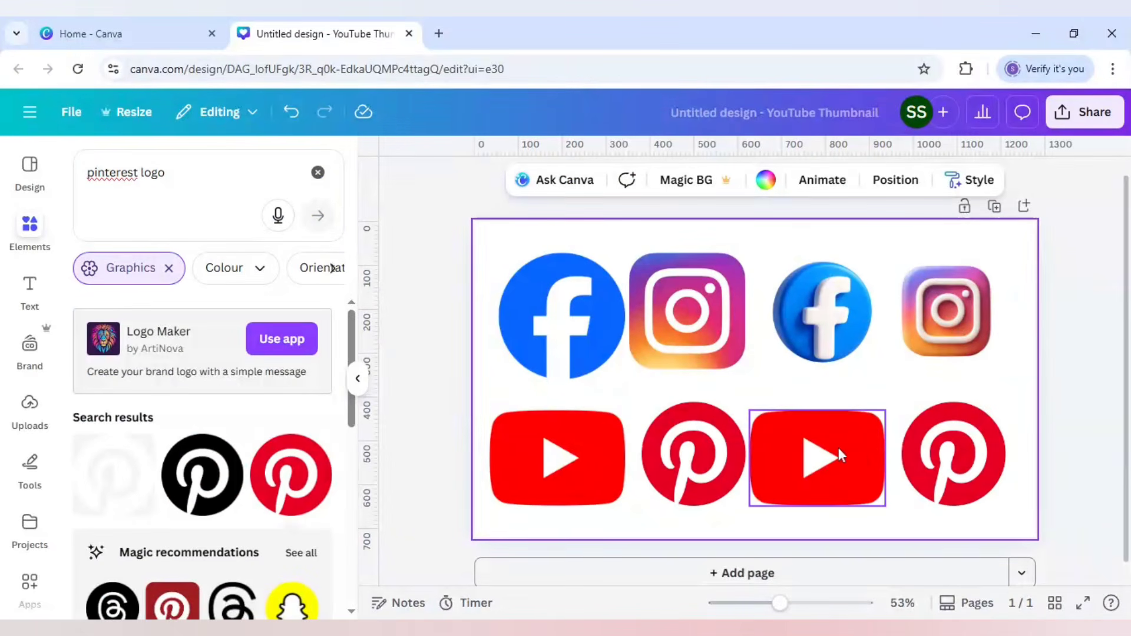
left_click(948, 311)
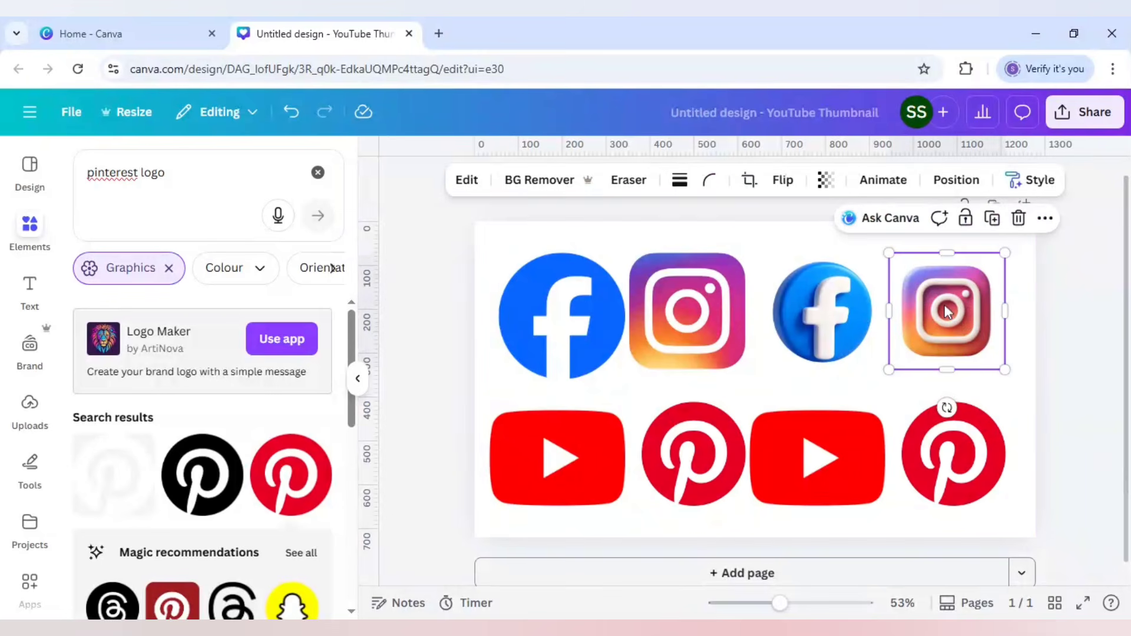
Copy the 3D Instagram logo's art style onto the duplicated Pinterest logo and the 3D Facebook logo's art style onto the duplicated YouTube logo
left_click(1032, 183)
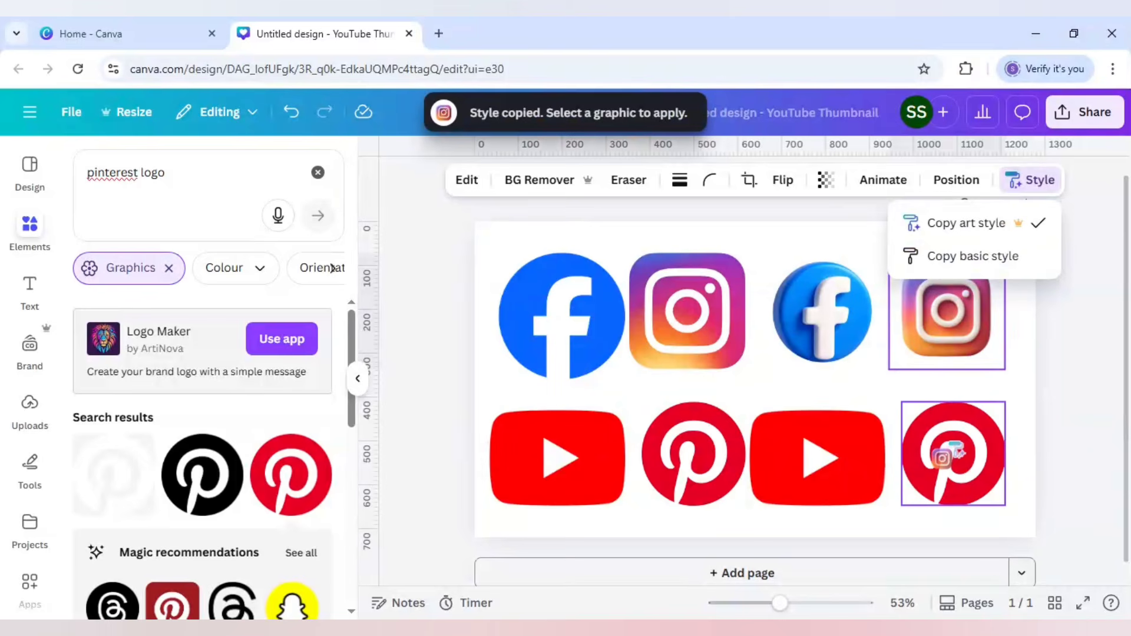
left_click(946, 454)
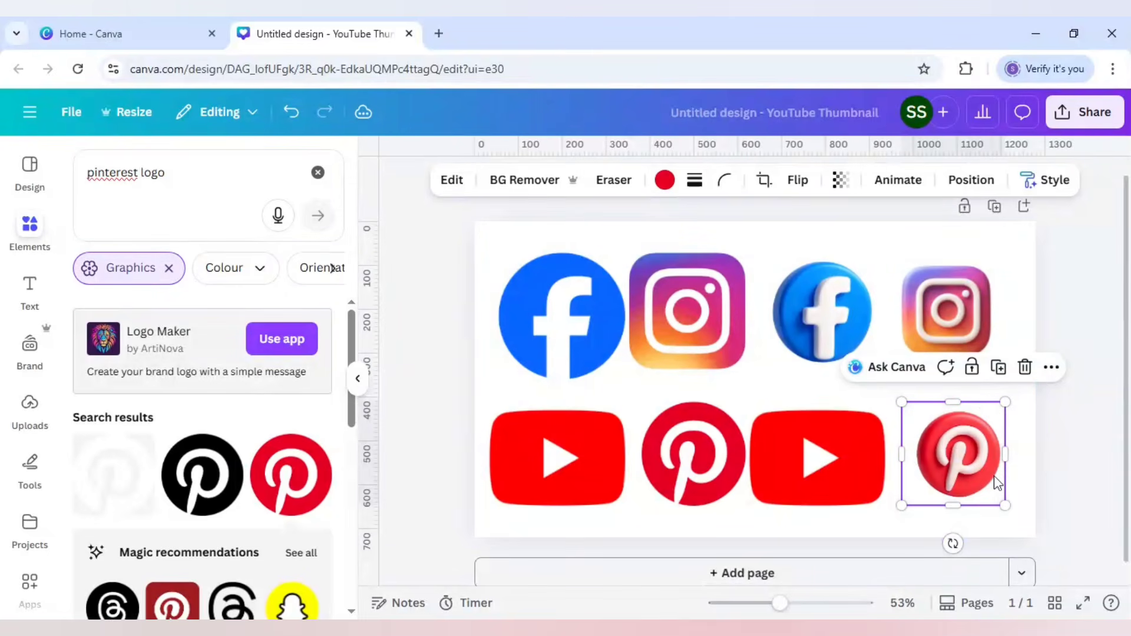
left_click(808, 345)
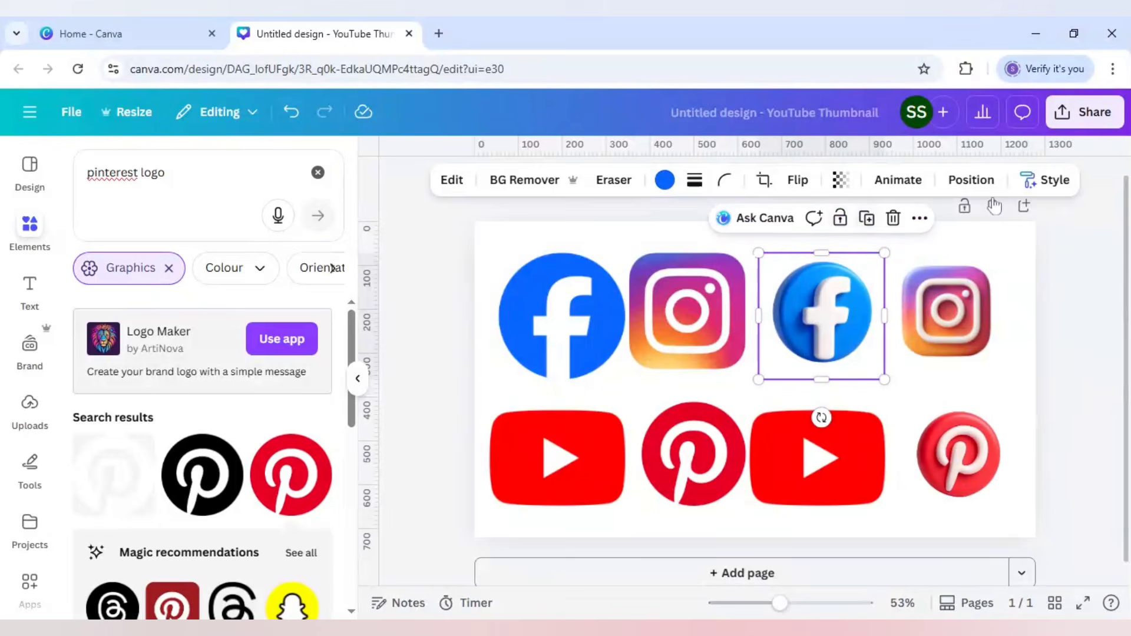
left_click(1044, 180)
left_click(877, 461)
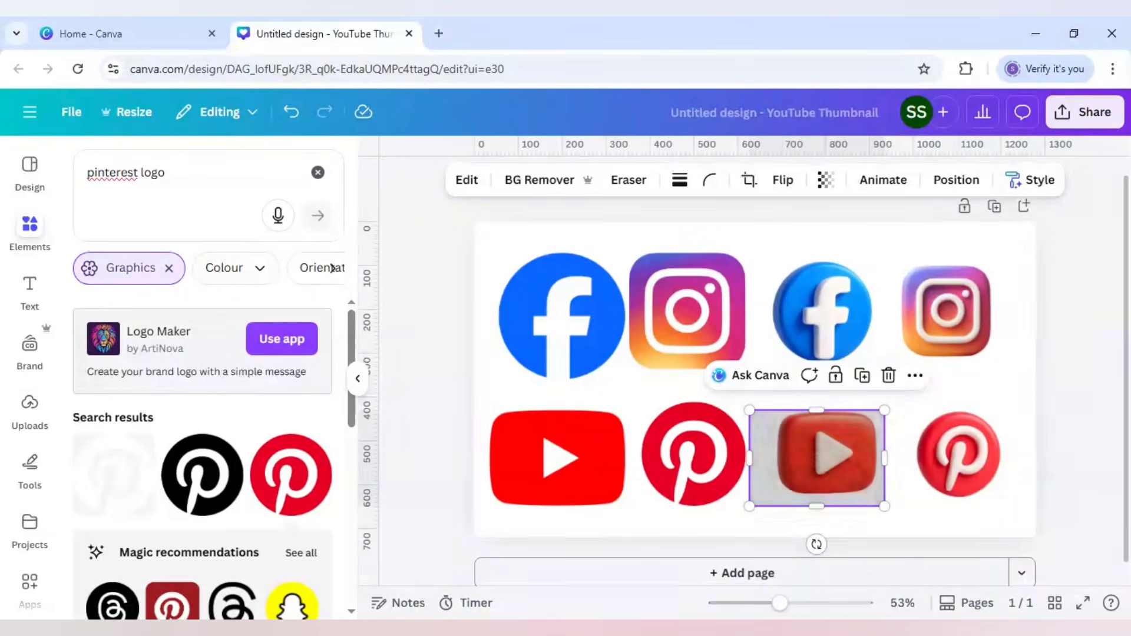
left_click(1015, 374)
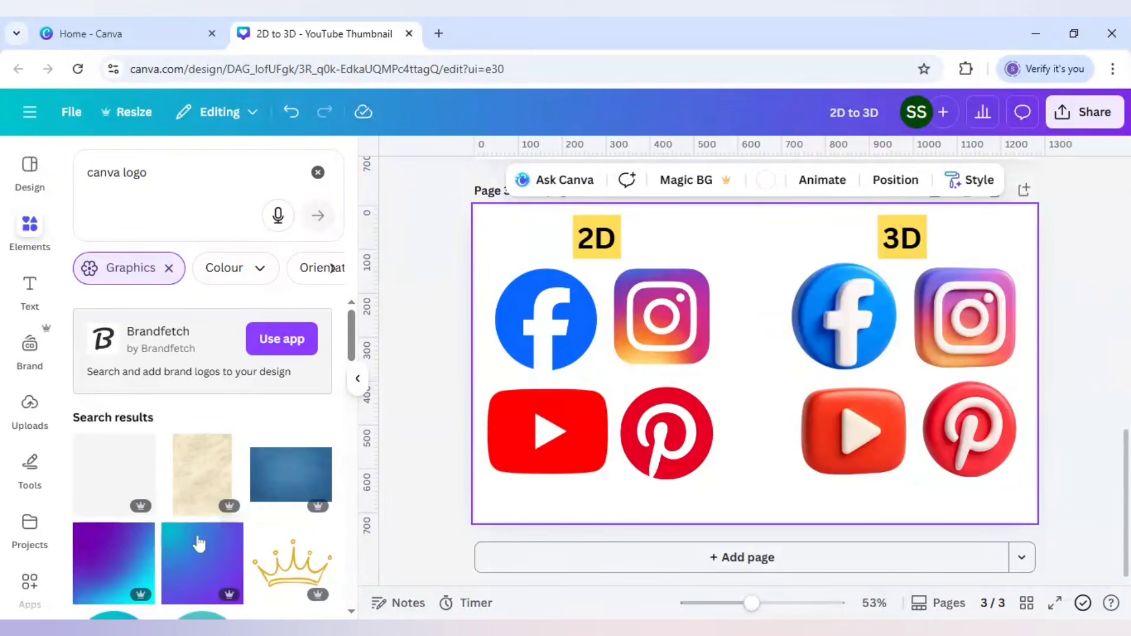
Search the uploaded images for "logo", add the Decoryle logo to page 3, and shrink it between the 2D and 3D logos
left_click(36, 405)
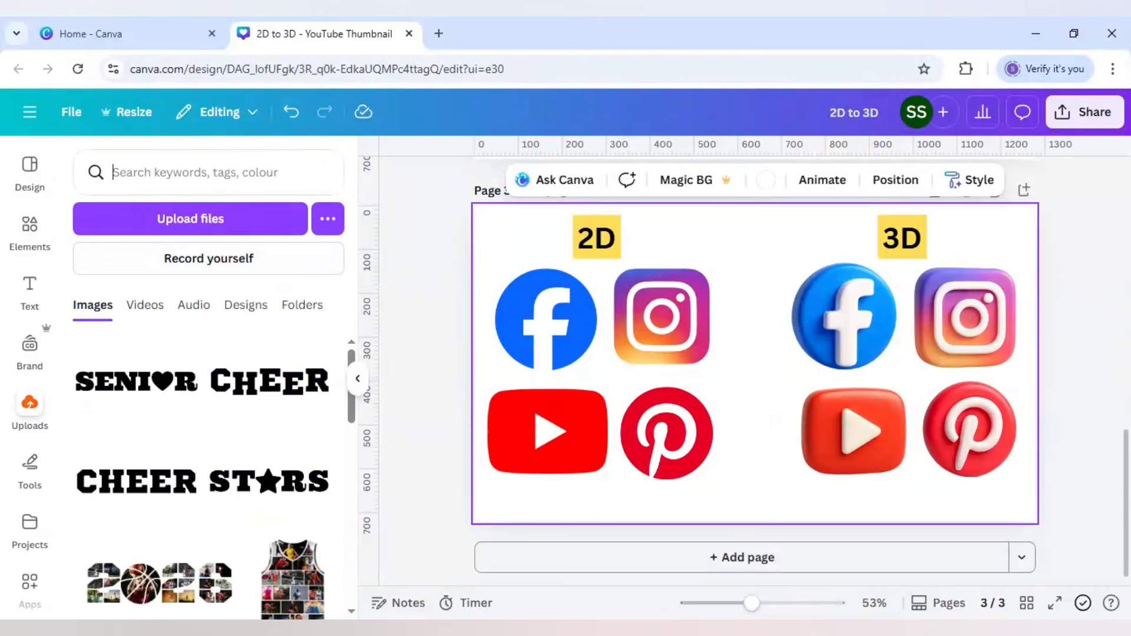
type("logo")
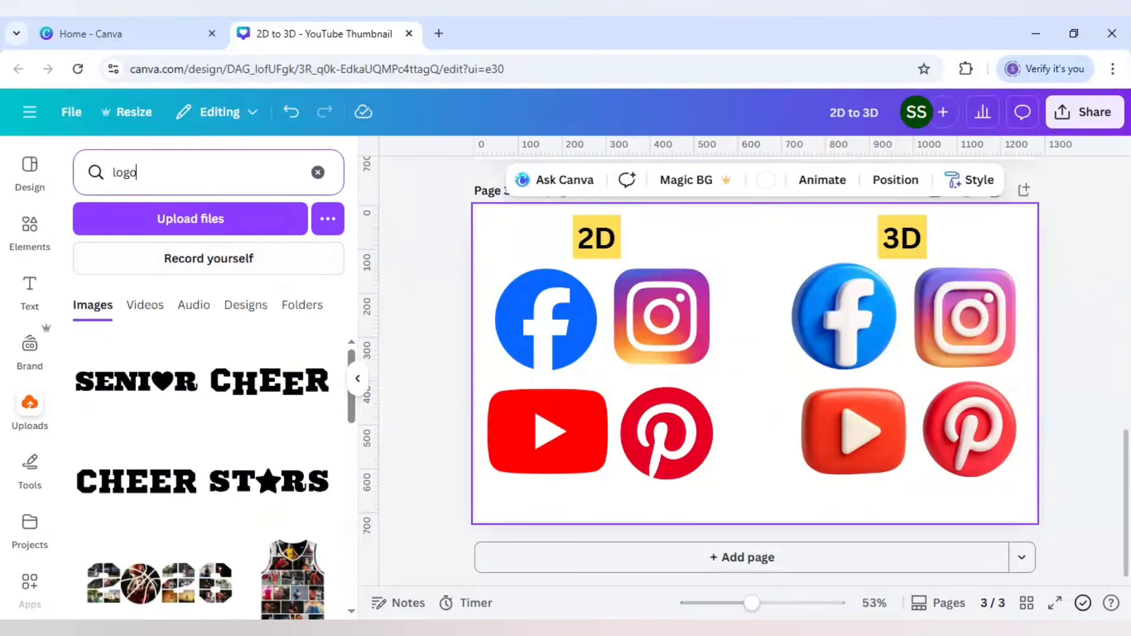
key("Return")
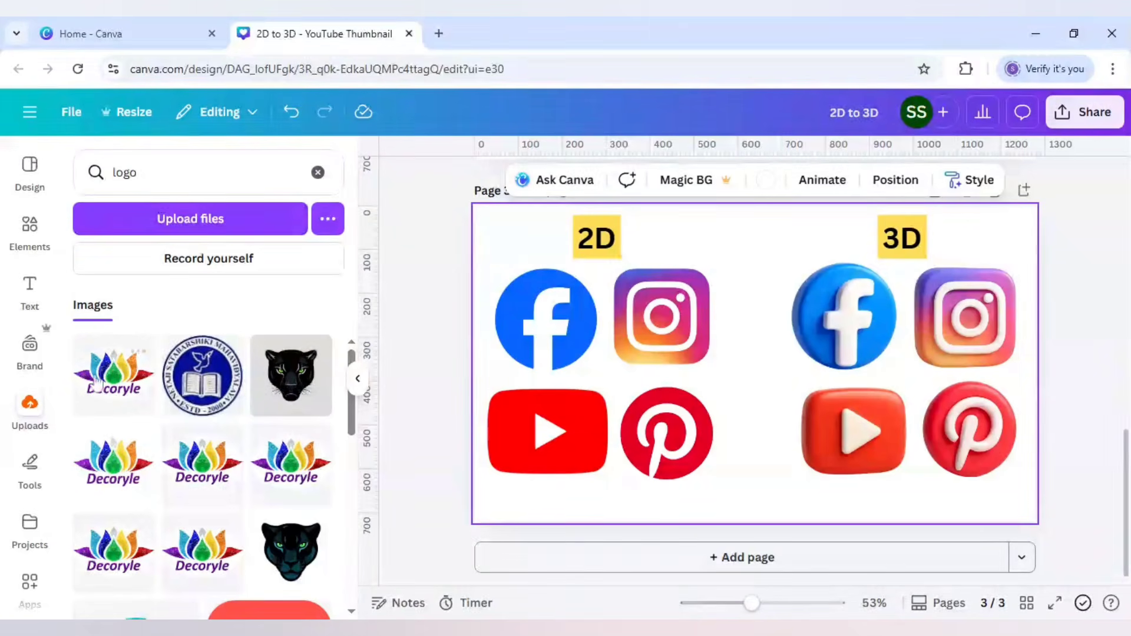
left_click_drag(697, 370, 760, 360)
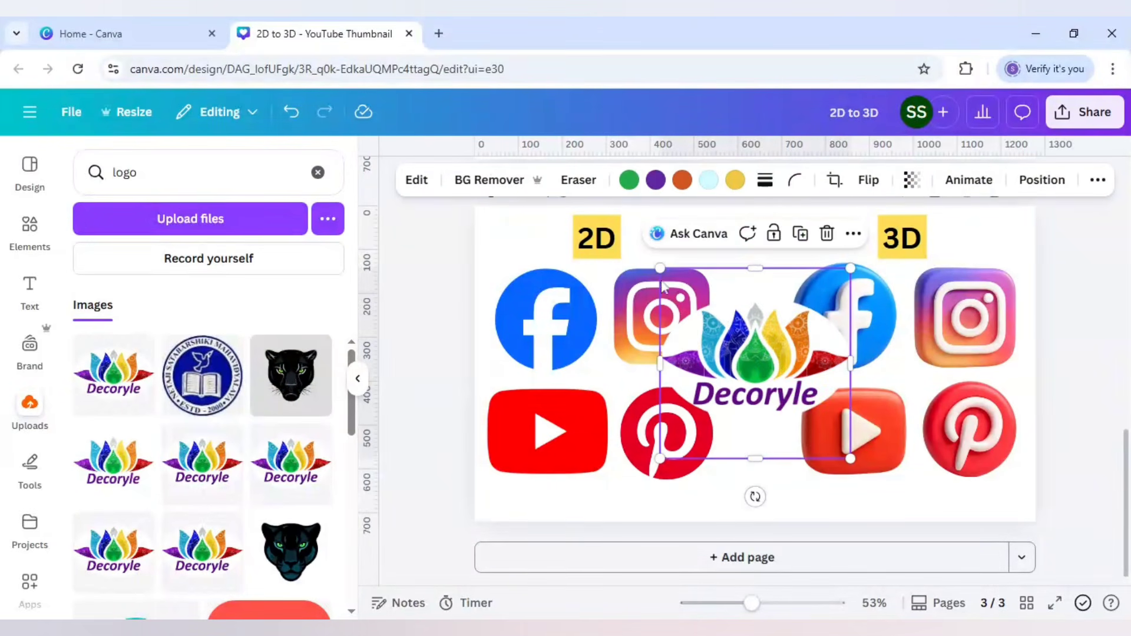
left_click_drag(660, 269, 730, 321)
mouse_move(785, 364)
left_mouse_down()
mouse_move(774, 379)
mouse_move(764, 368)
left_mouse_up()
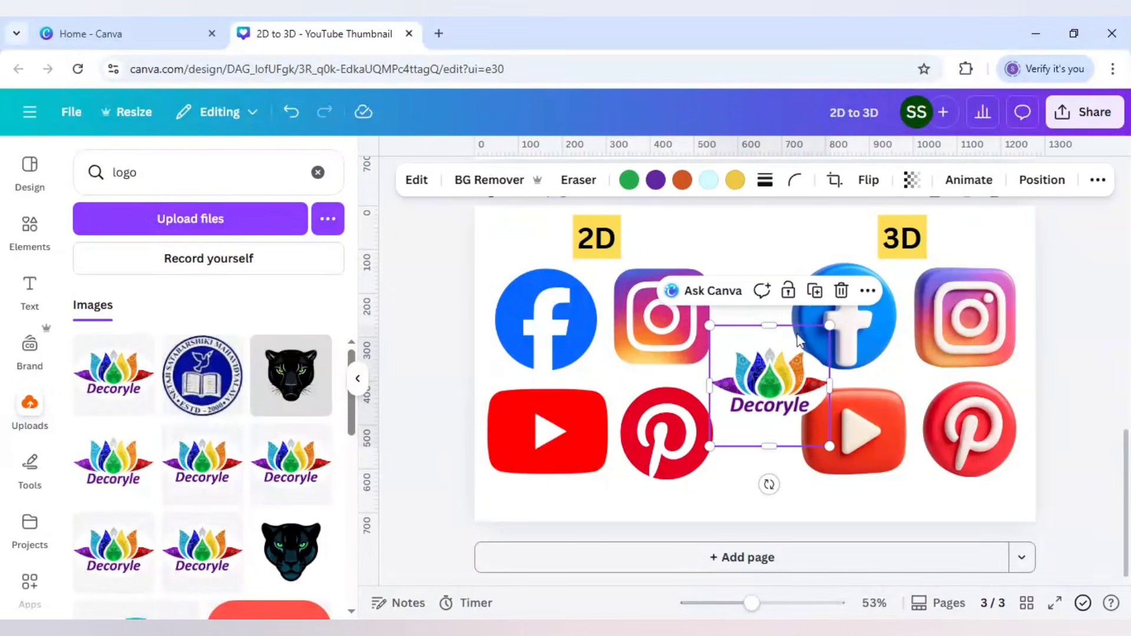
Compare the image editing options of the Decoryle logo with those of the flat Instagram logo, checking for Style Match
left_click(425, 186)
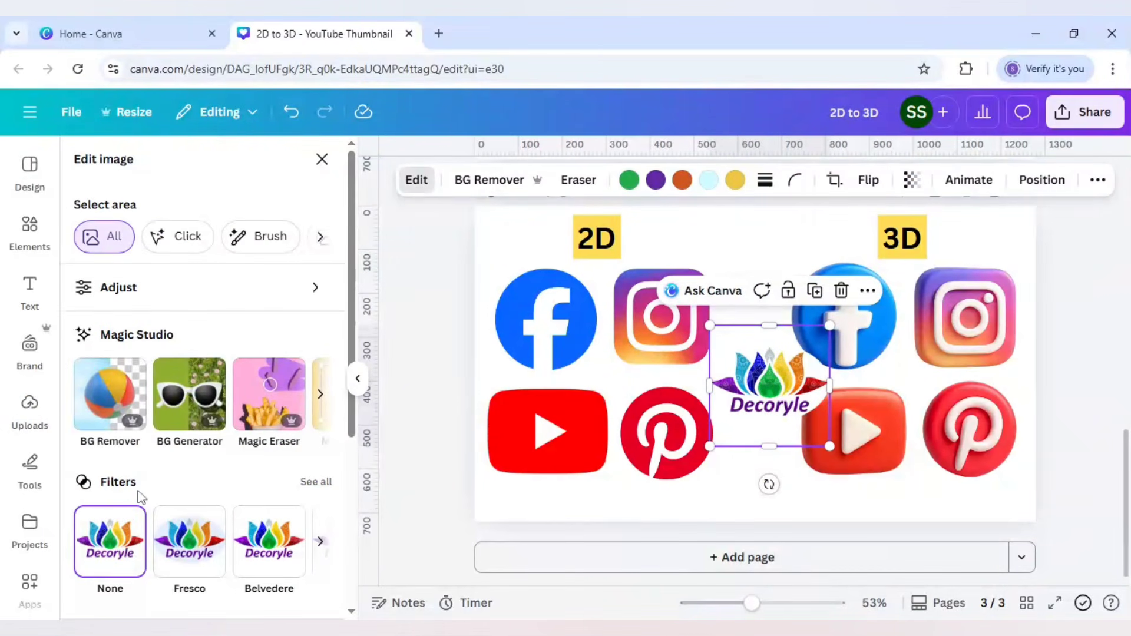
left_click(648, 330)
scroll(181, 483, "down", 3)
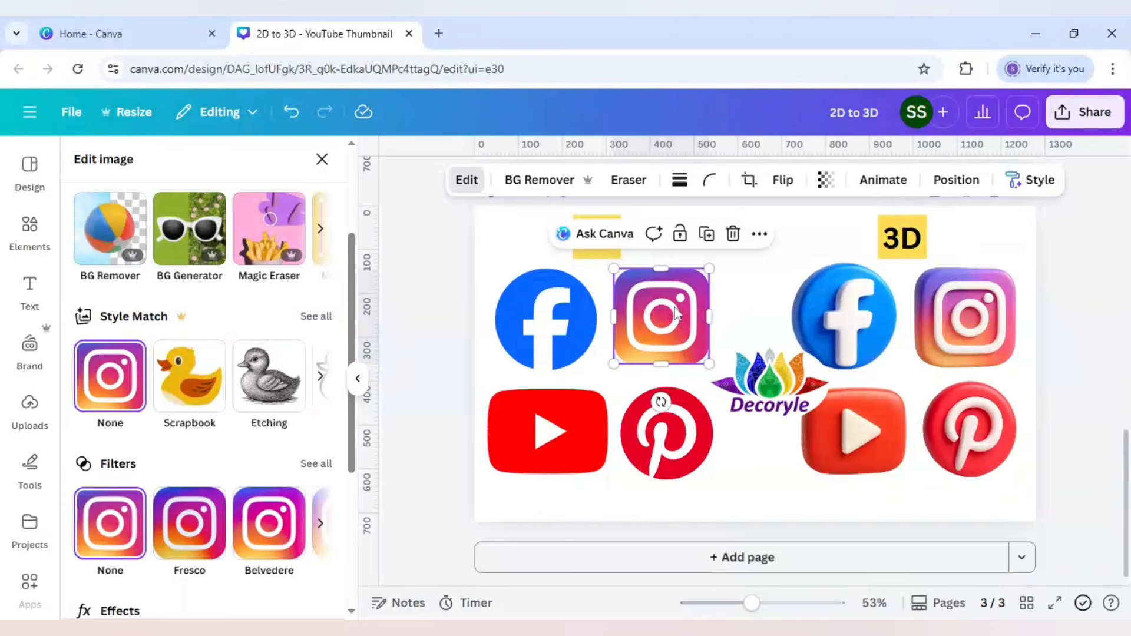
left_click(780, 382)
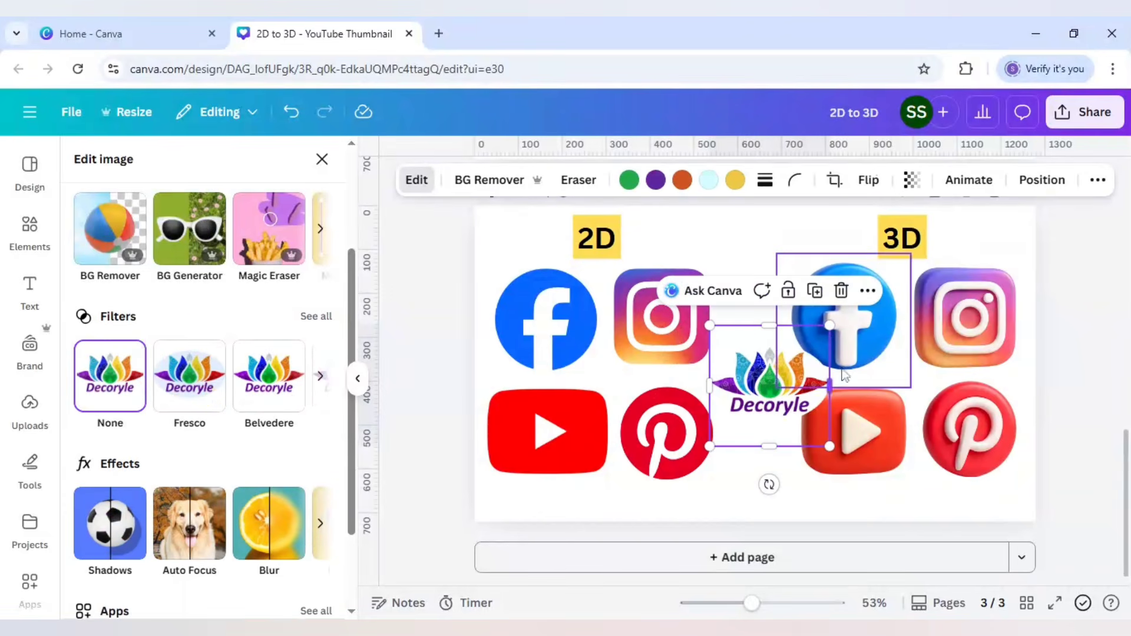
Try to copy the 3D Facebook logo's art style onto the Decoryle logo
left_click(884, 339)
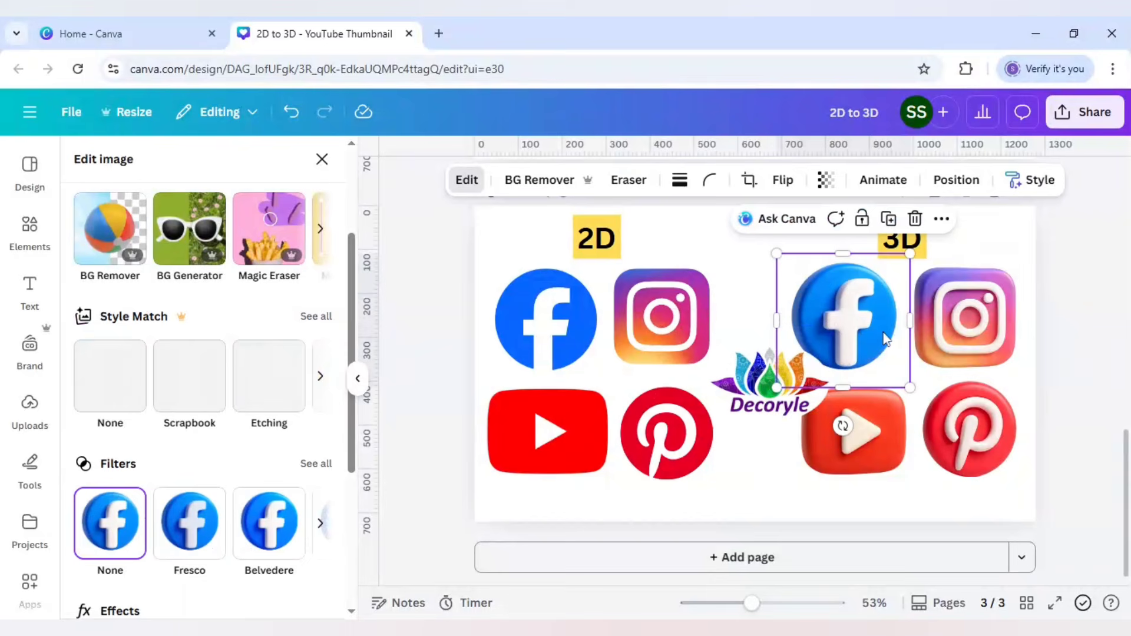
left_click(1033, 192)
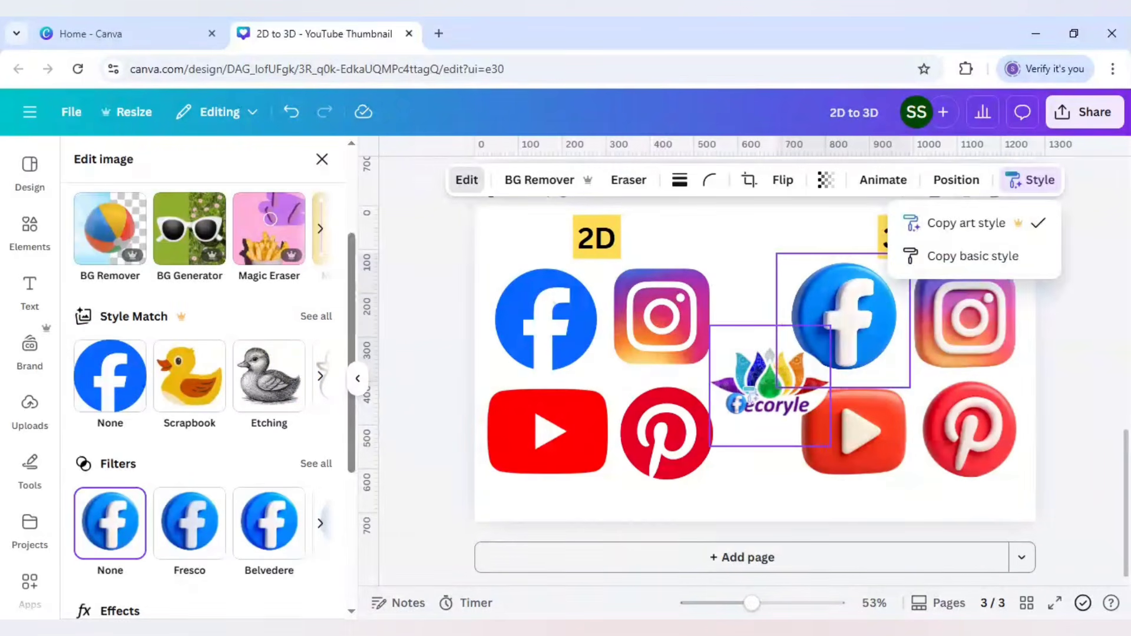
left_click(739, 404)
Delete the Decoryle logo from the page and dismiss the warning banner
left_click(751, 396)
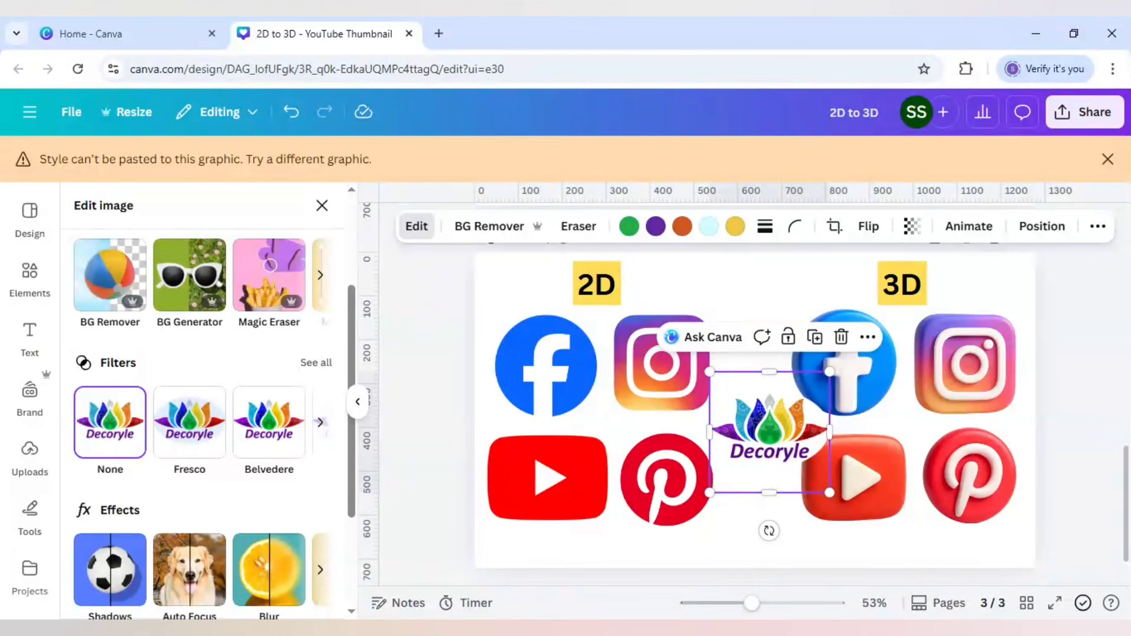
key("Delete")
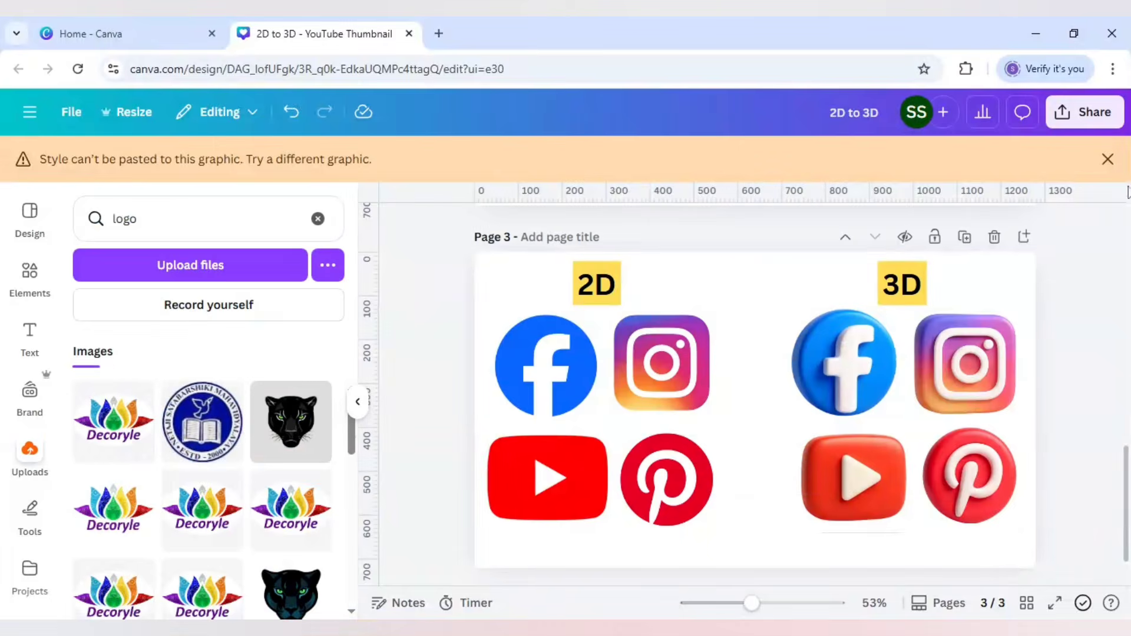
left_click(1107, 159)
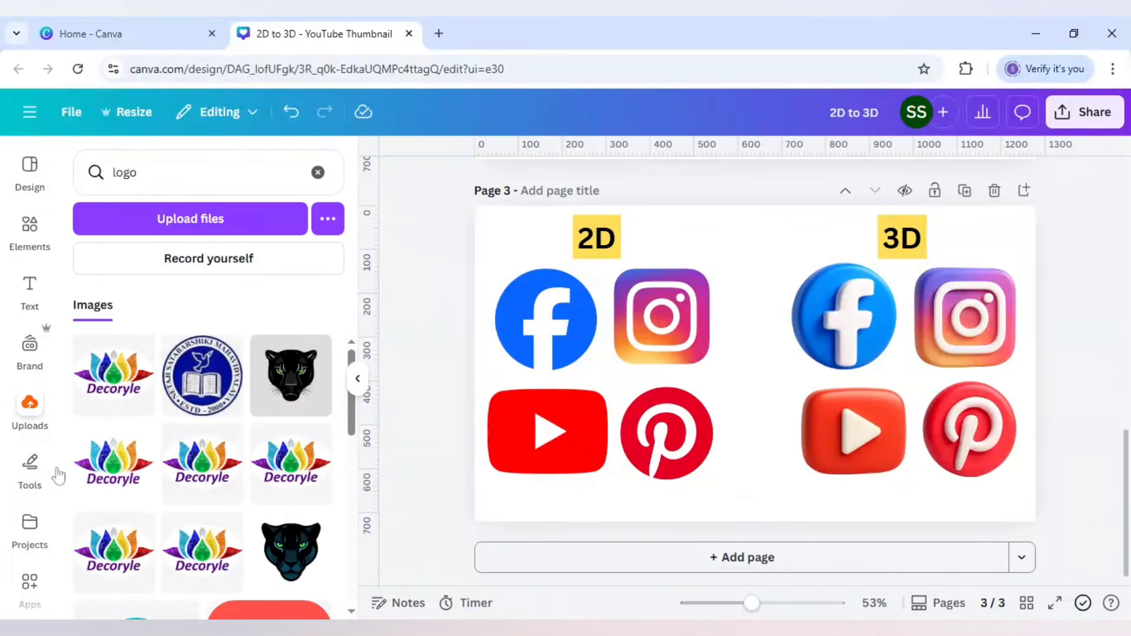
Search the Canva apps for "brandfetch" and open the Brandfetch app
left_click(29, 582)
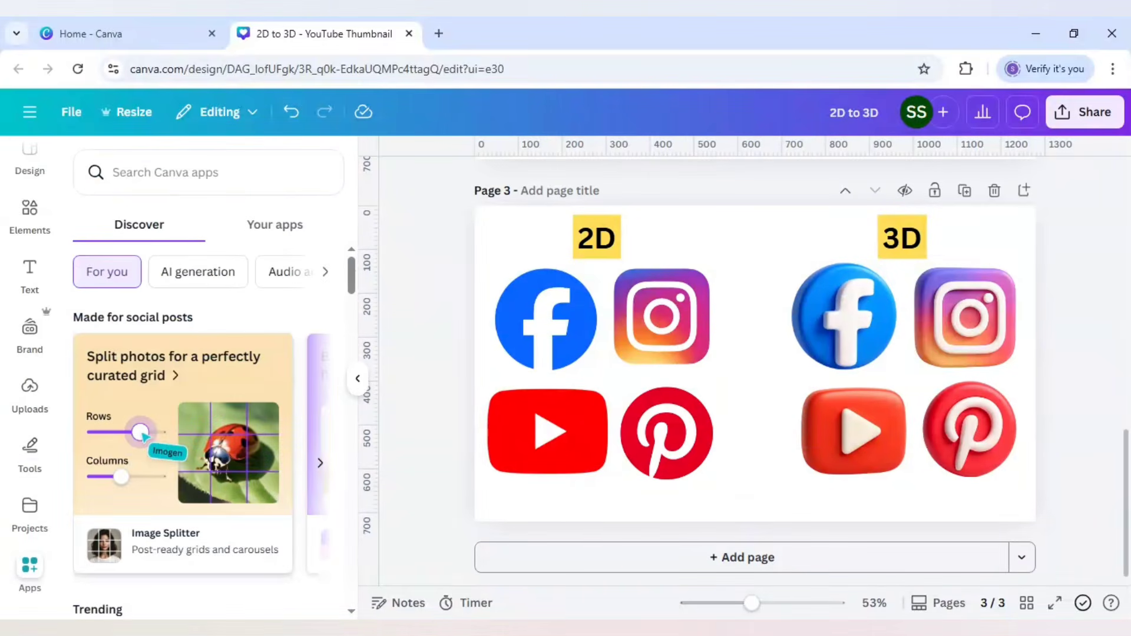
left_click(168, 174)
type("brandfetch")
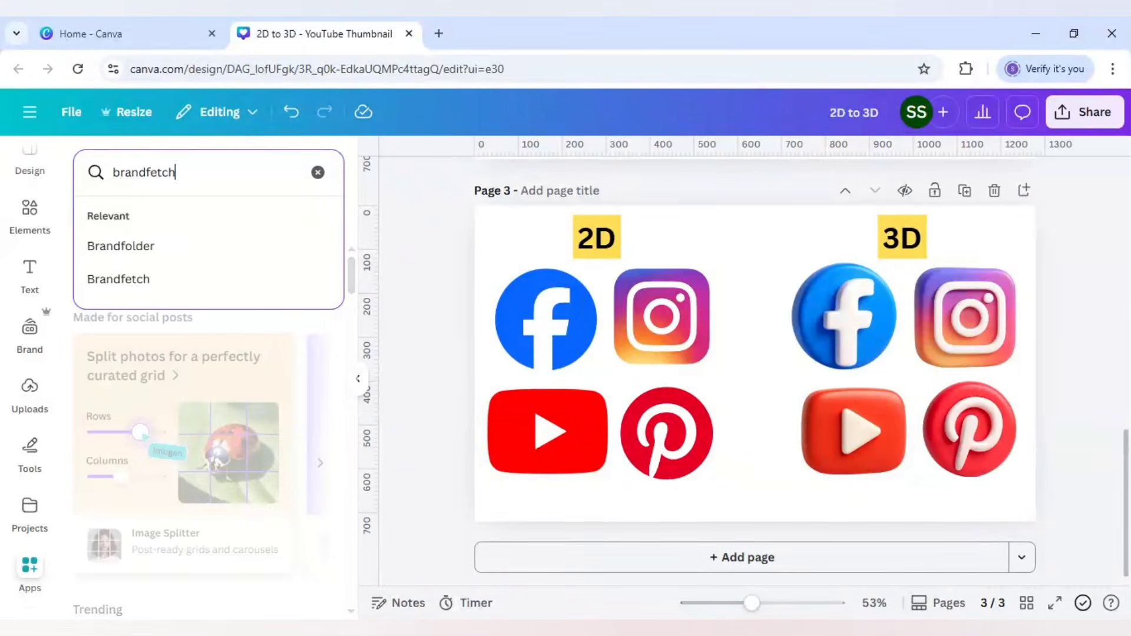
key("Return")
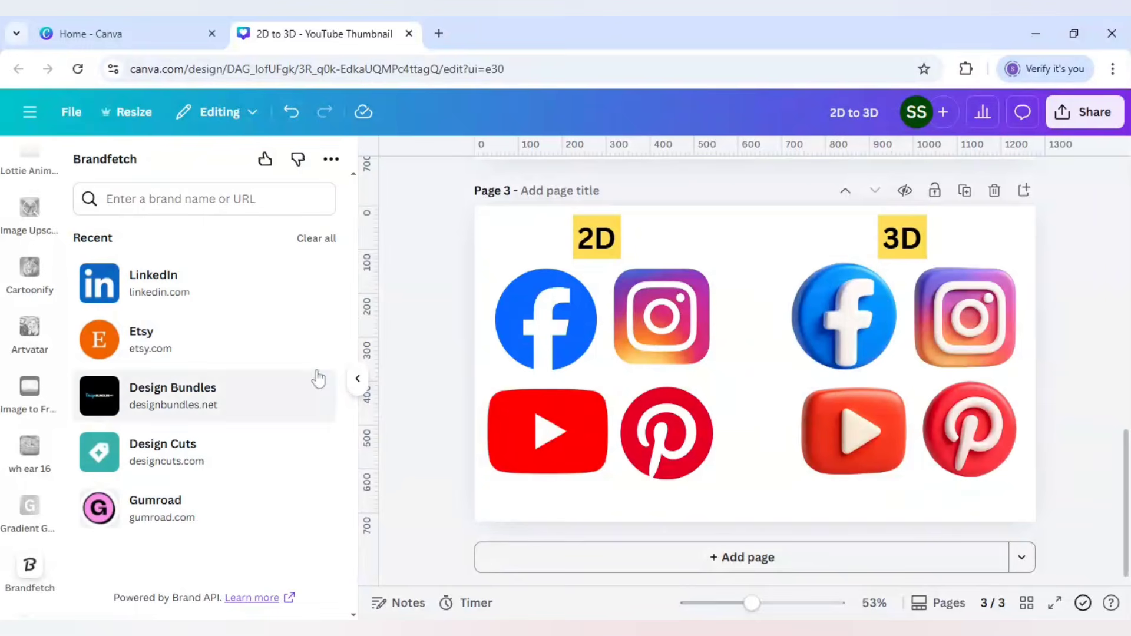
scroll(56, 382, "up", 1)
scroll(56, 382, "up", 10)
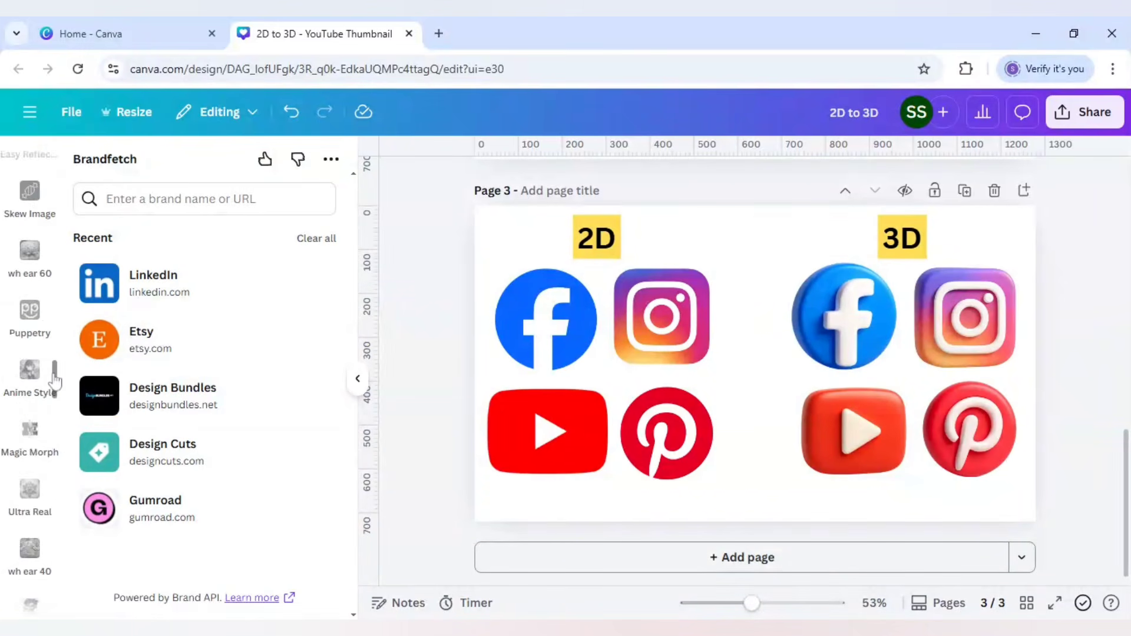
scroll(55, 382, "up", 8)
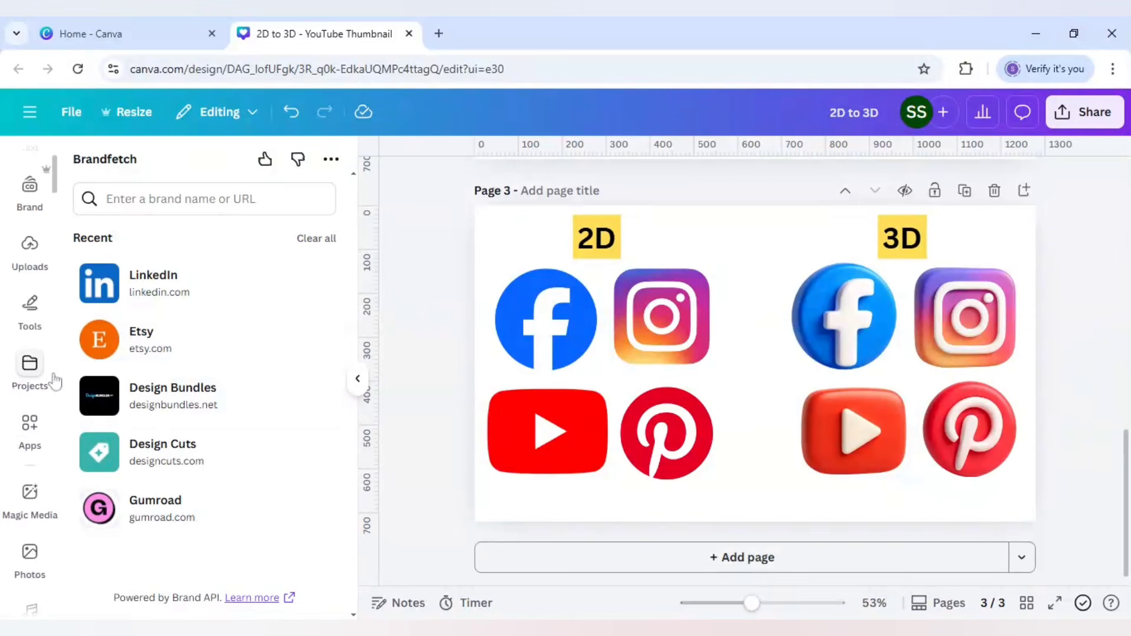
scroll(55, 382, "up", 5)
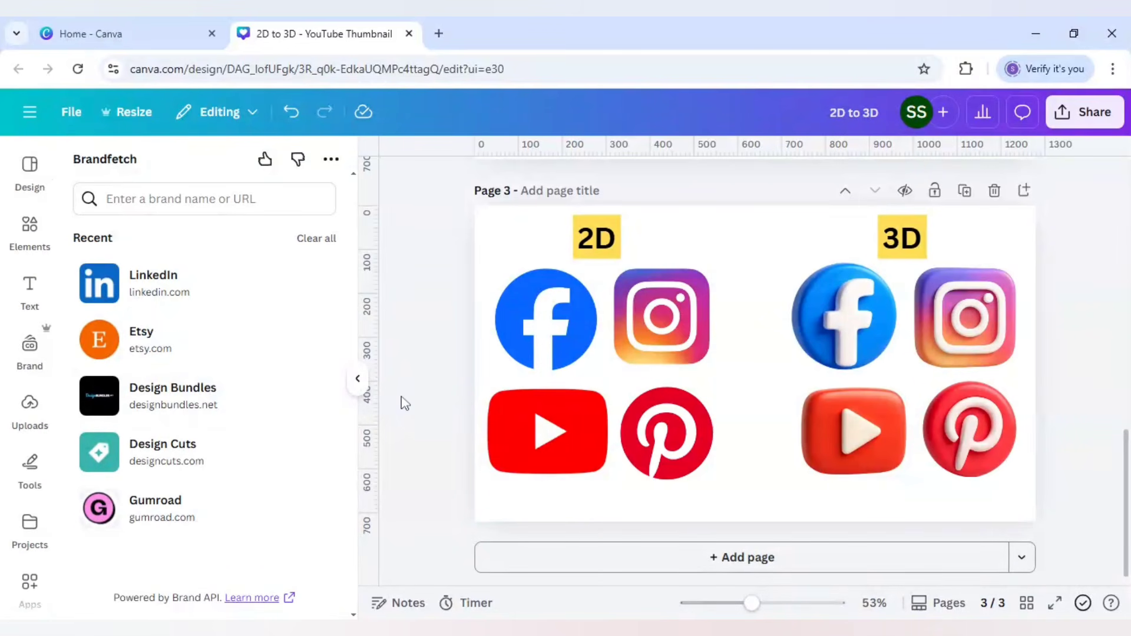